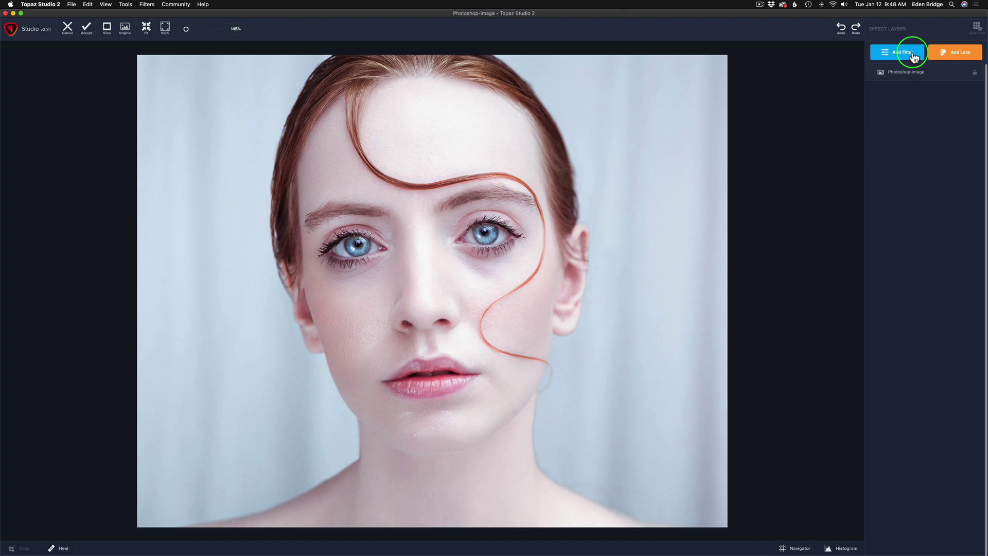
Add an Impression filter using the third brush stroke in the first row, with the number of strokes set to High.
click(912, 56)
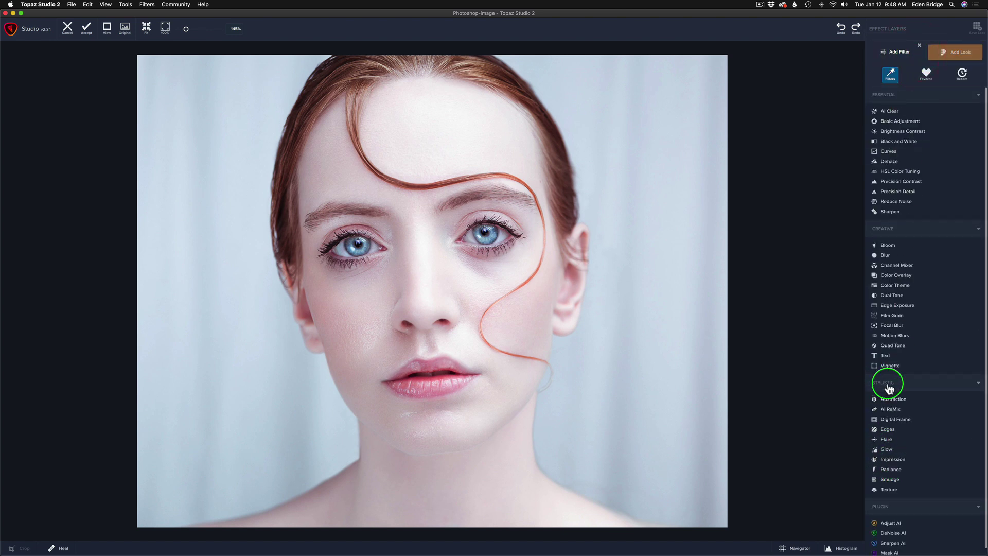
click(895, 459)
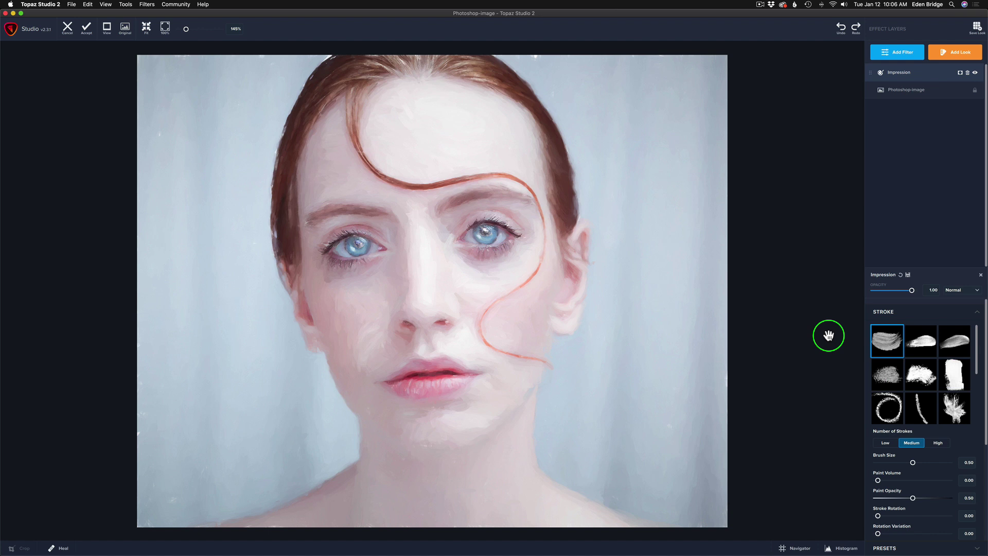
click(952, 346)
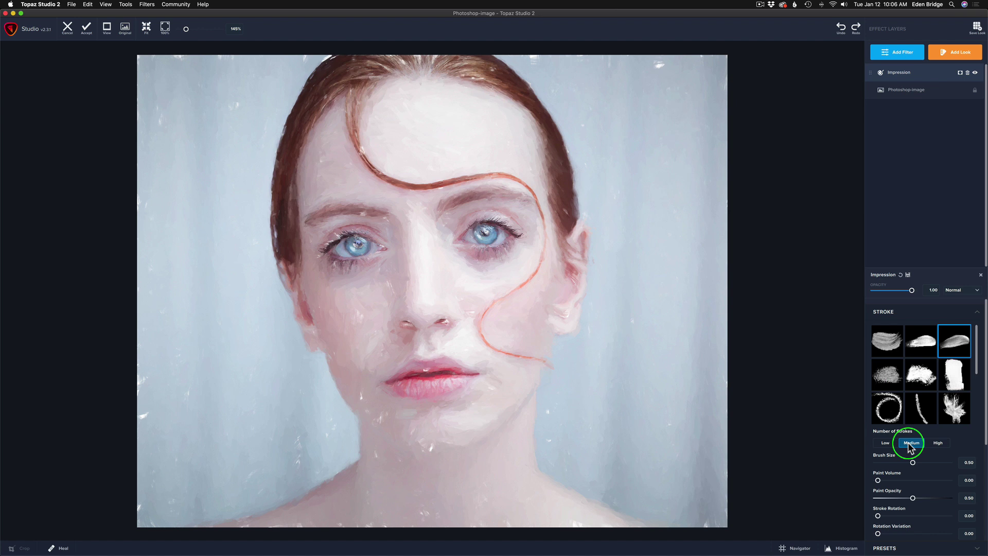
click(937, 444)
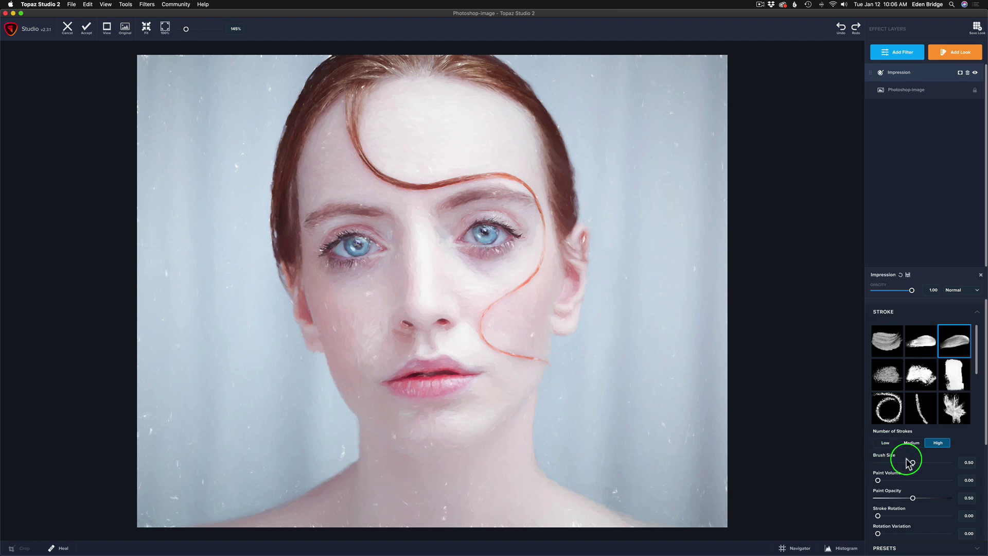
Set the Impression brush size to 0.23 and try a solid golden-yellow background color.
drag(914, 463, 895, 465)
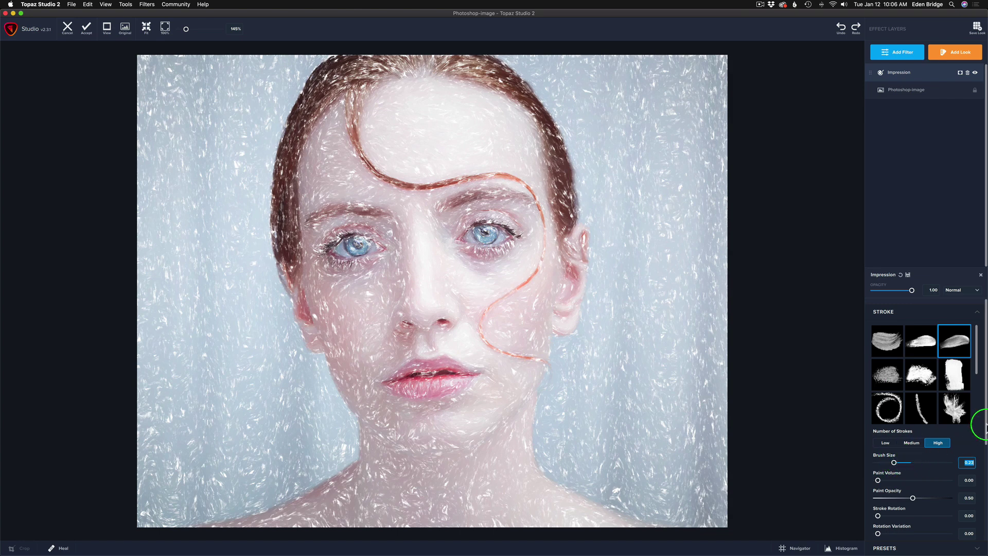
drag(985, 412, 985, 535)
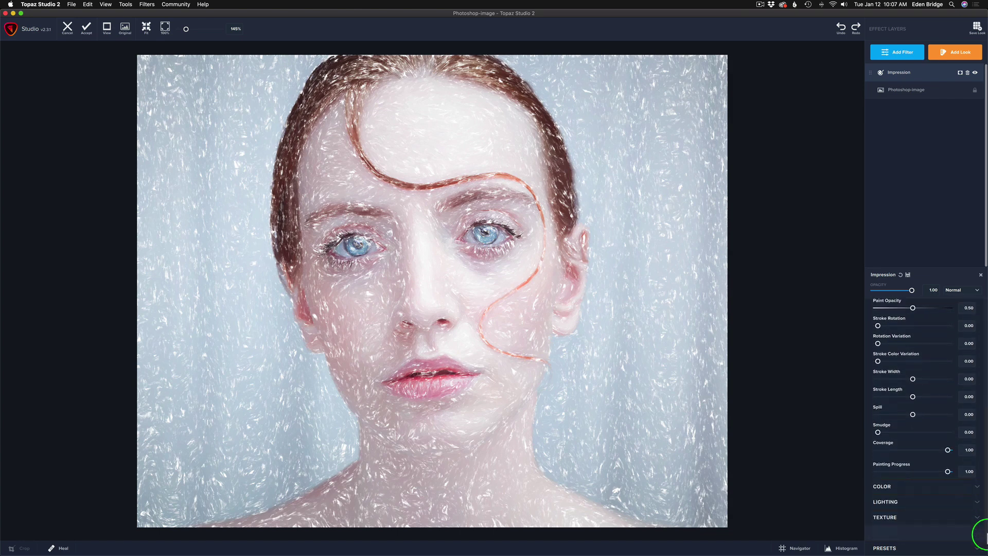
click(968, 518)
scroll(982, 469, down, 5)
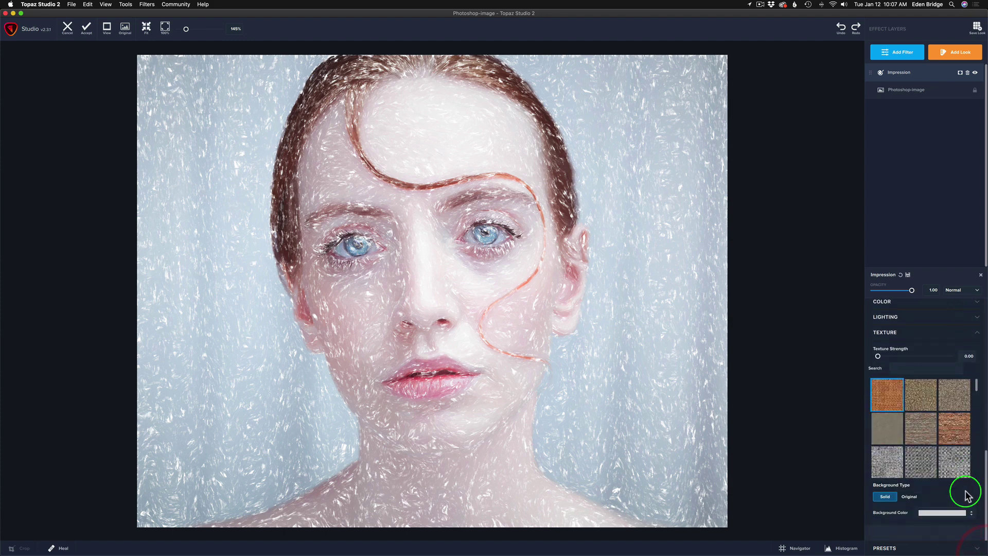
click(891, 499)
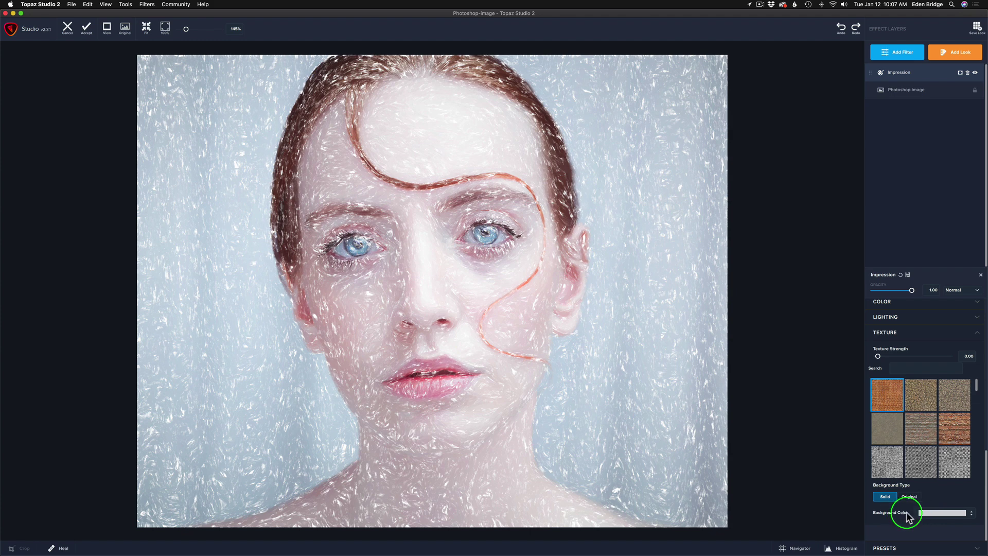
click(971, 514)
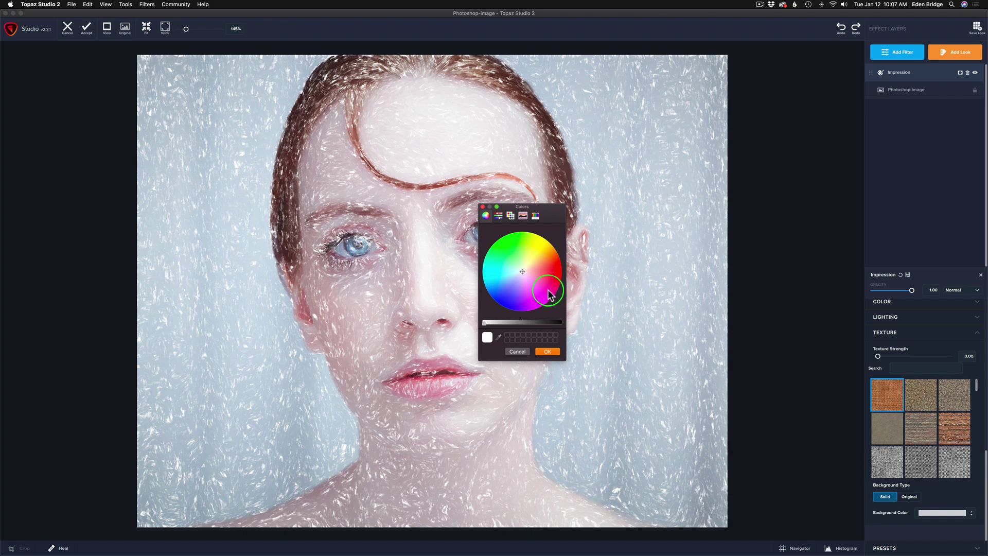
click(542, 253)
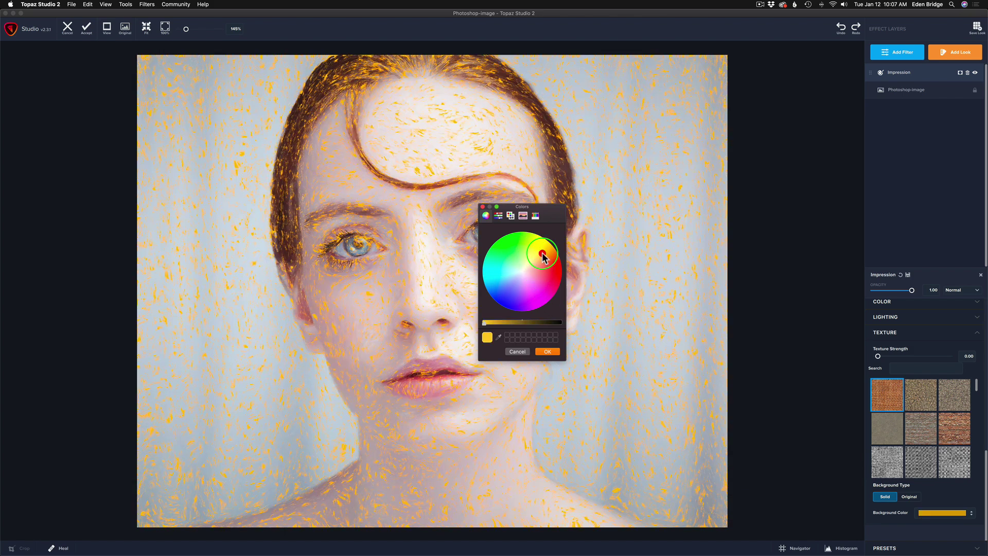
click(547, 351)
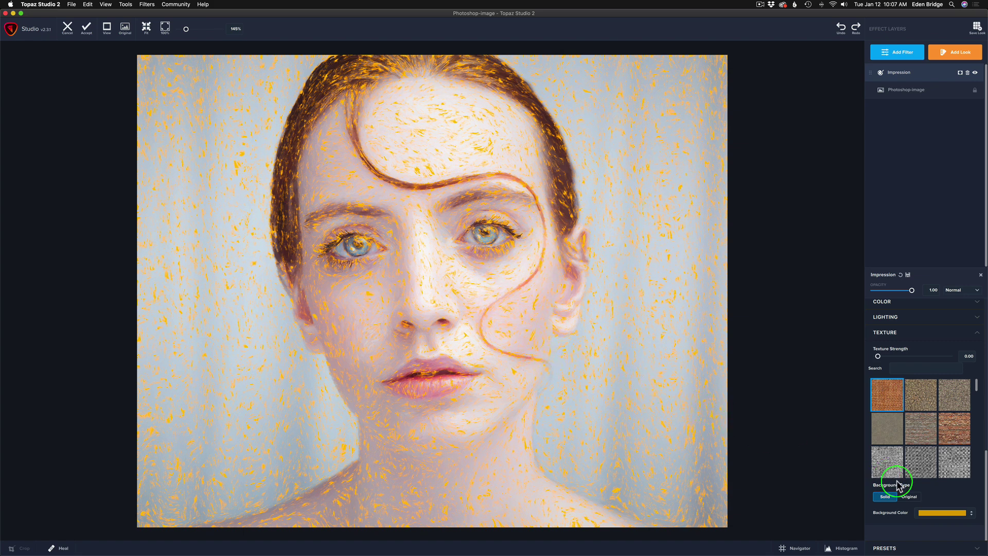
Compare the Solid and Original background types for the Impression filter, settling on Original.
click(907, 496)
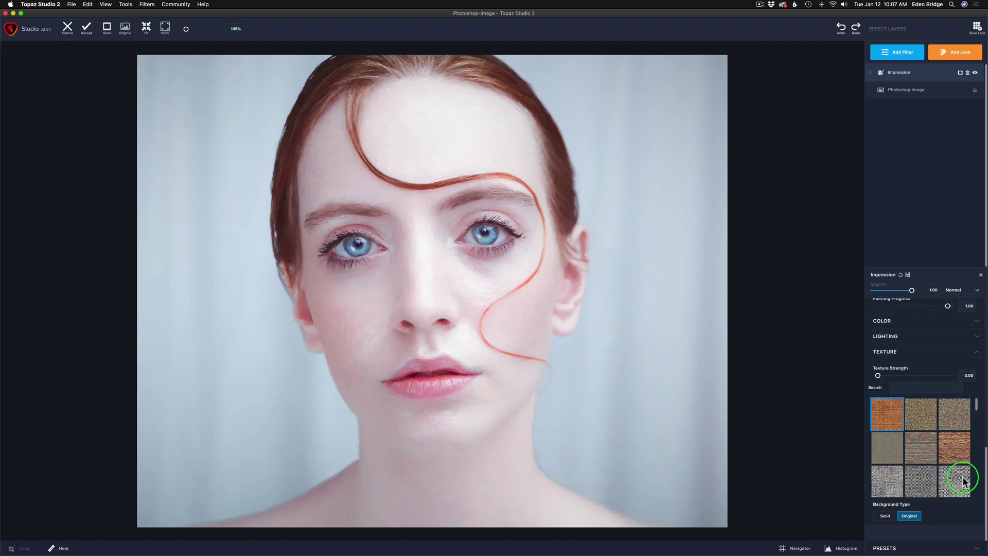
click(885, 517)
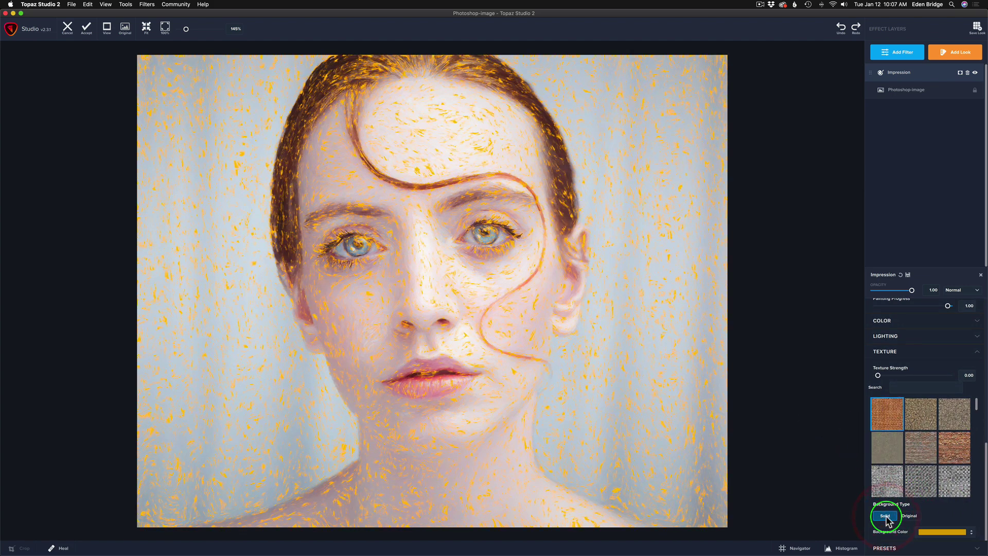
click(909, 516)
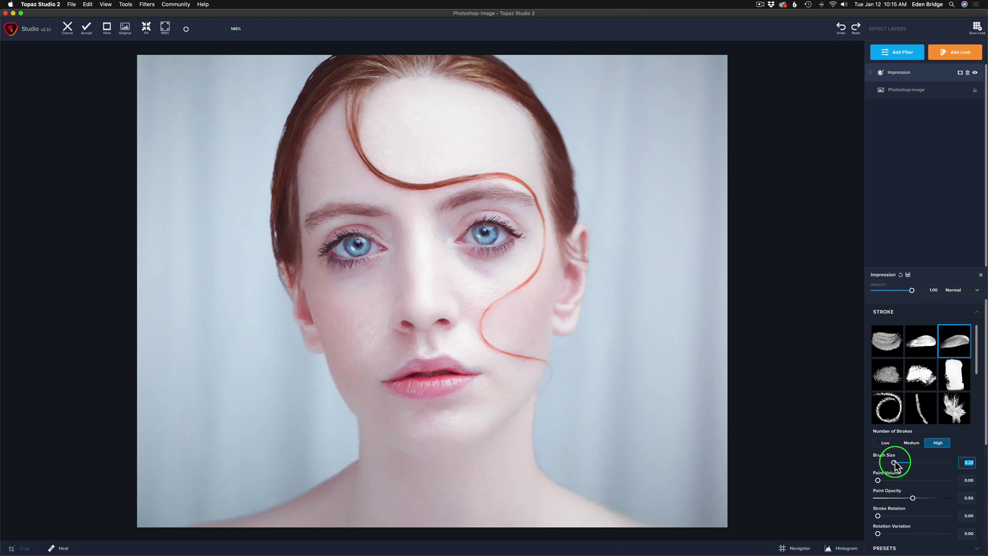
Set the Impression brush size to 0.51 and the paint opacity to 0.82.
mouse_move(896, 465)
mouse_down()
mouse_move(940, 467)
mouse_move(914, 462)
mouse_up()
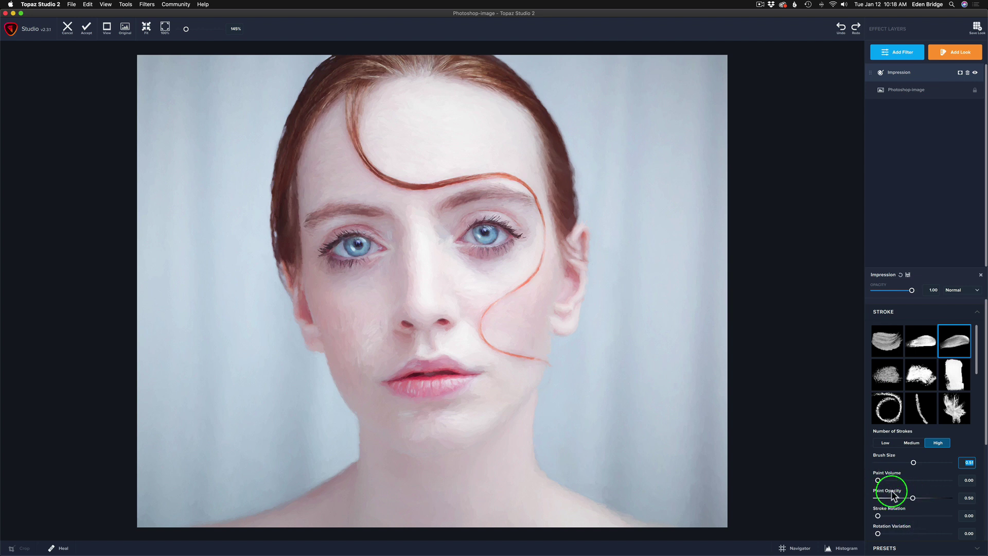
mouse_move(914, 499)
mouse_down()
mouse_move(948, 499)
mouse_move(915, 500)
mouse_move(934, 499)
mouse_up()
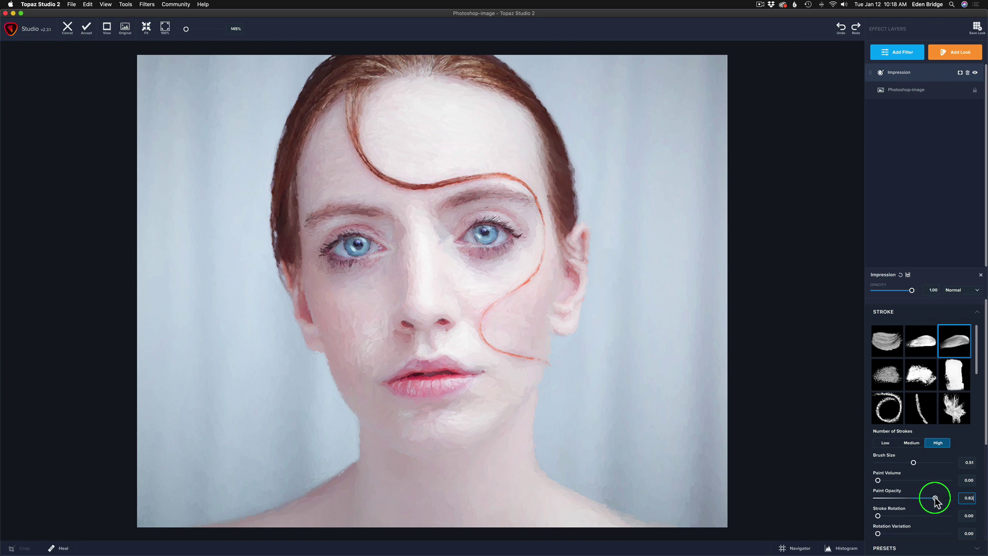
click(935, 499)
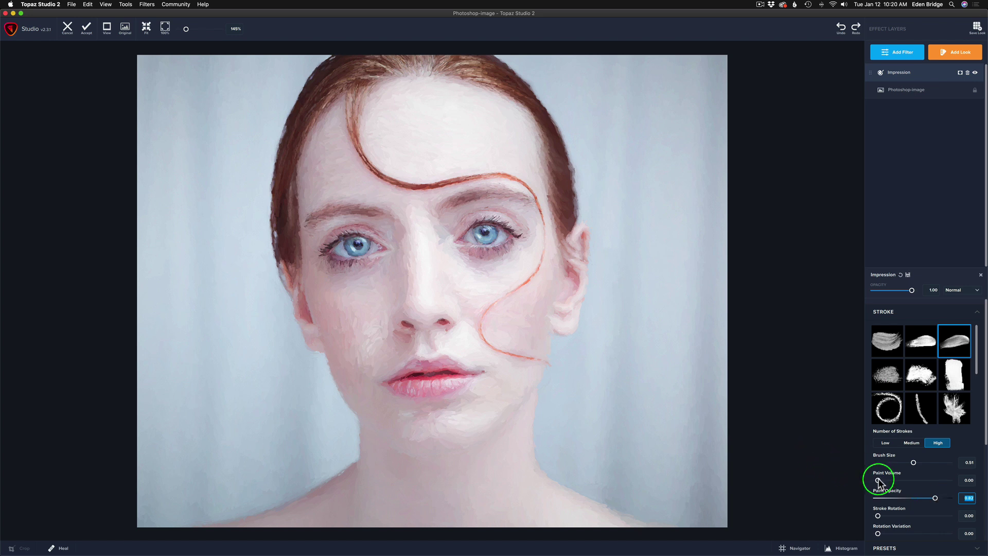
Try Paint Volume values up to 0.29 with Large Brush Volume at -1.00, and reset Paint Volume to 0.00.
drag(878, 481, 890, 477)
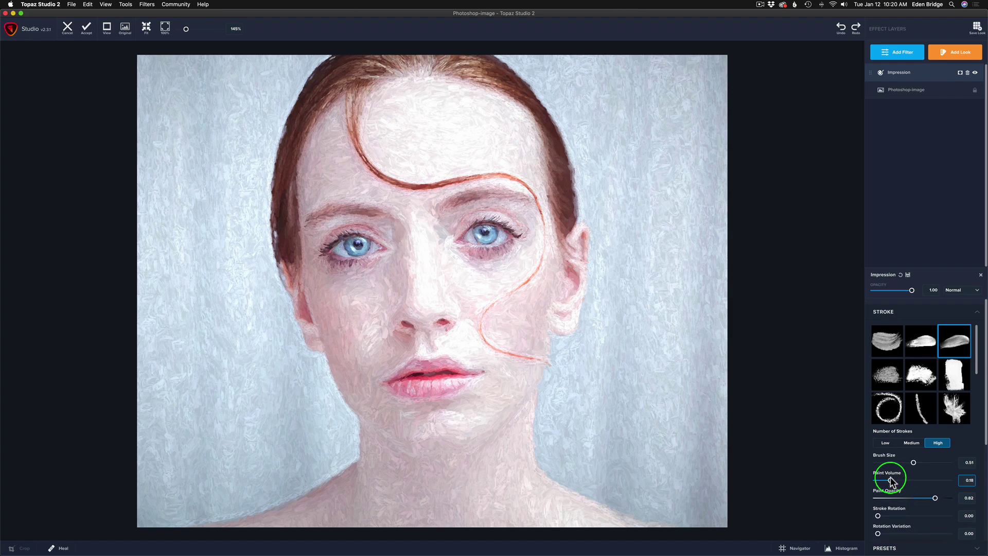
drag(891, 476, 881, 480)
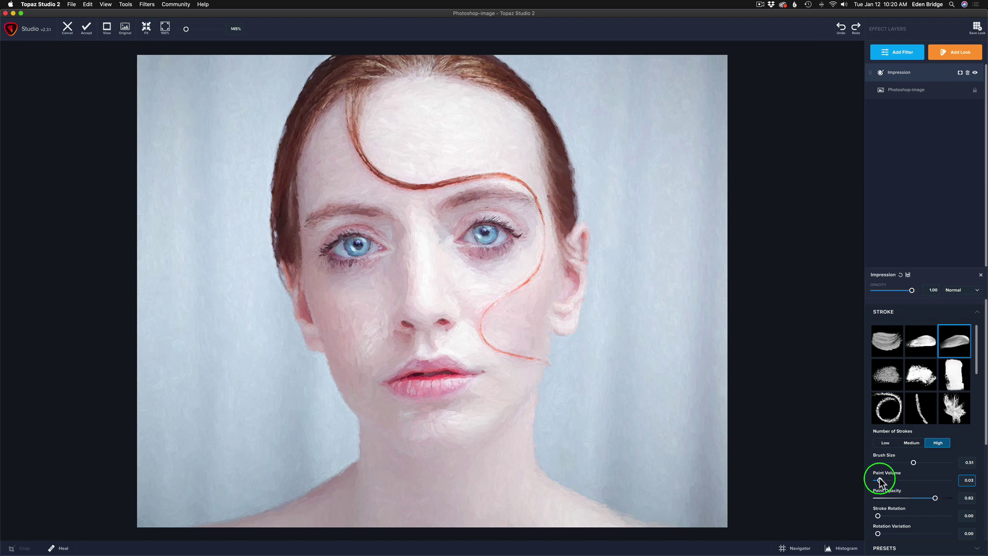
drag(882, 478, 897, 478)
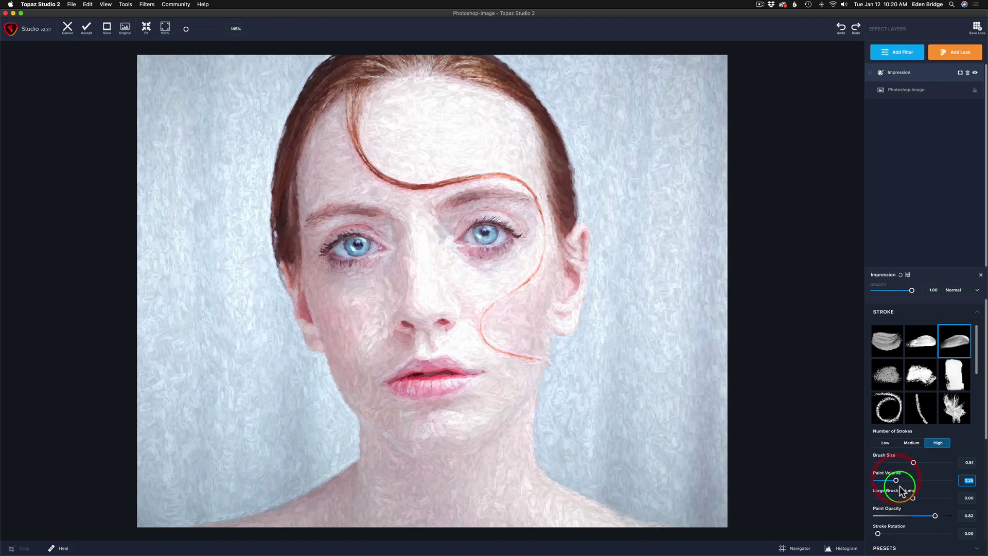
mouse_move(896, 477)
mouse_down()
mouse_move(952, 502)
mouse_move(857, 484)
mouse_move(868, 484)
mouse_move(889, 491)
mouse_move(813, 490)
mouse_move(898, 489)
mouse_move(844, 491)
mouse_up()
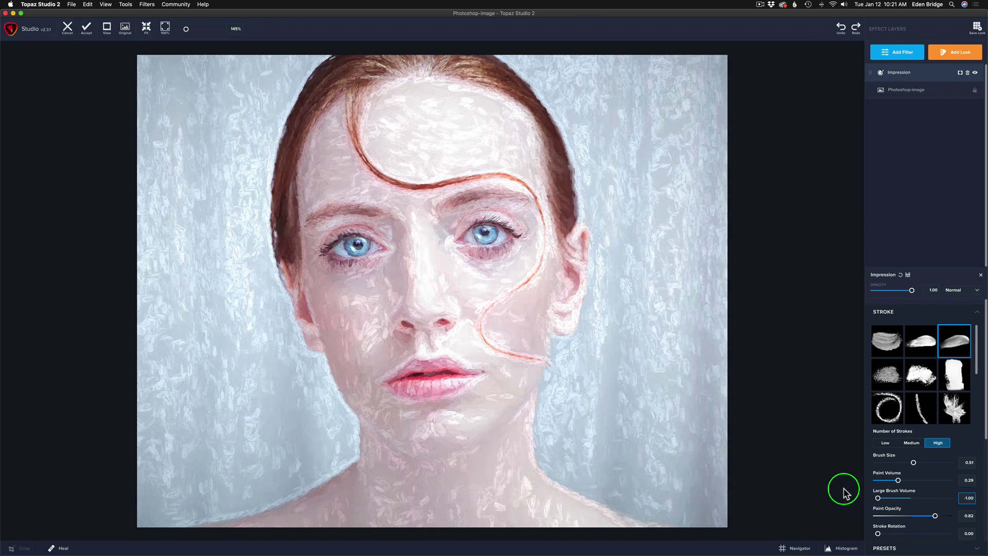
mouse_move(844, 492)
mouse_down()
mouse_move(915, 498)
mouse_move(880, 480)
mouse_up()
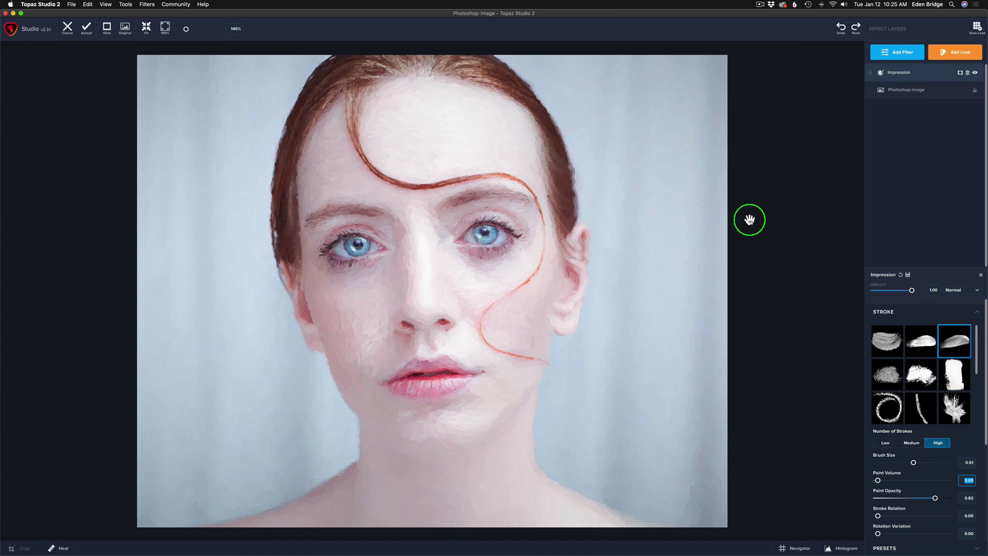
Set the Stroke Color Variation to 0.09 after trying stronger values up to 0.41.
scroll(964, 407, down, 5)
scroll(965, 412, down, 1)
scroll(982, 407, down, 4)
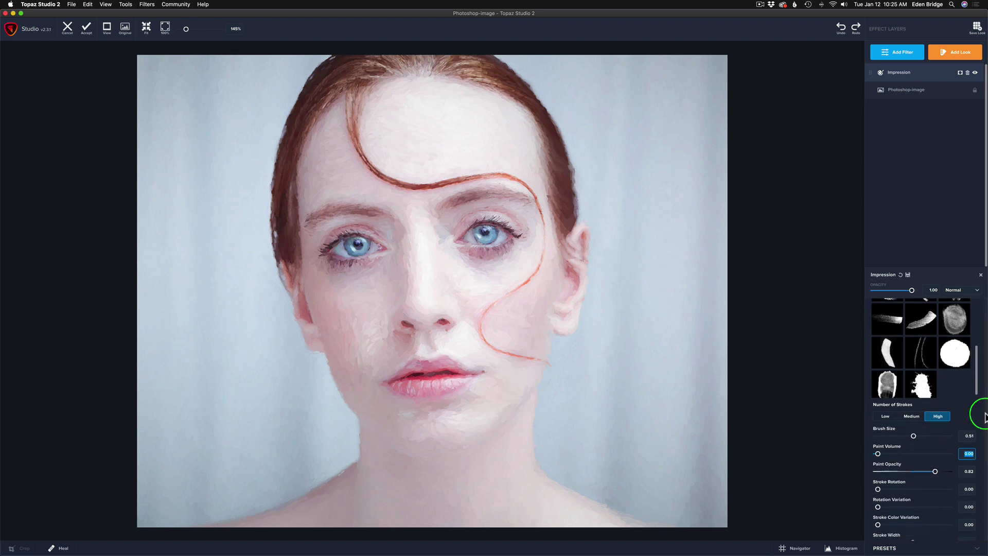
scroll(980, 441, down, 2)
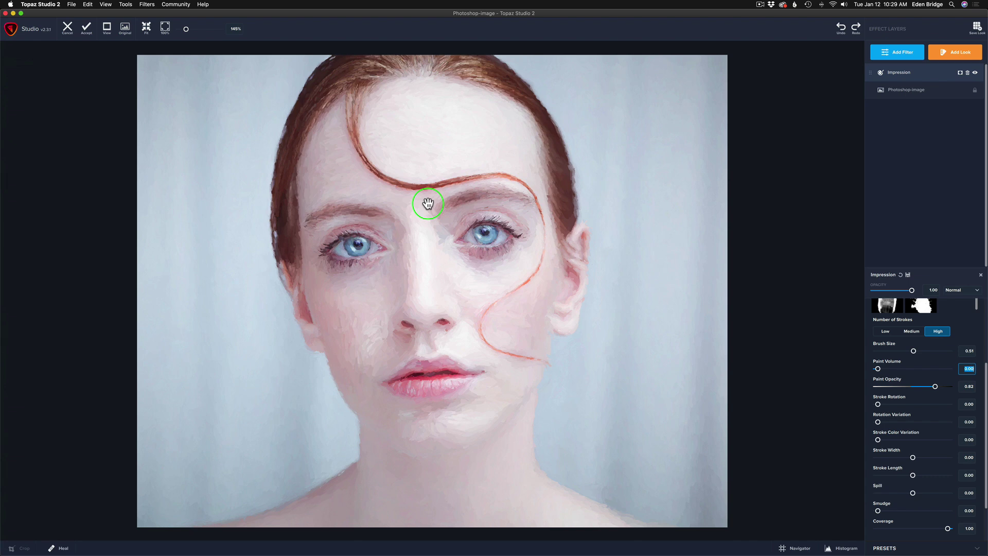
scroll(427, 204, up, 5)
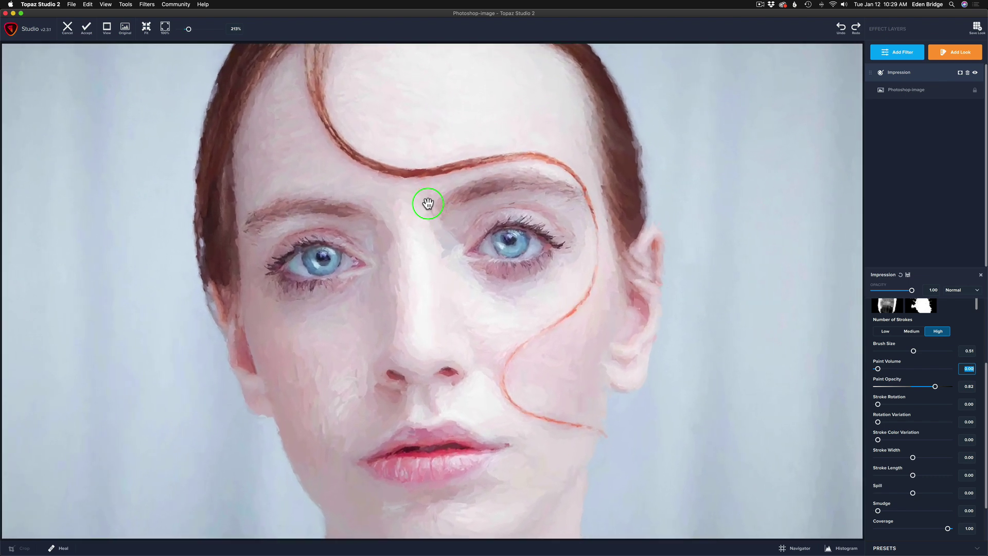
scroll(428, 203, up, 4)
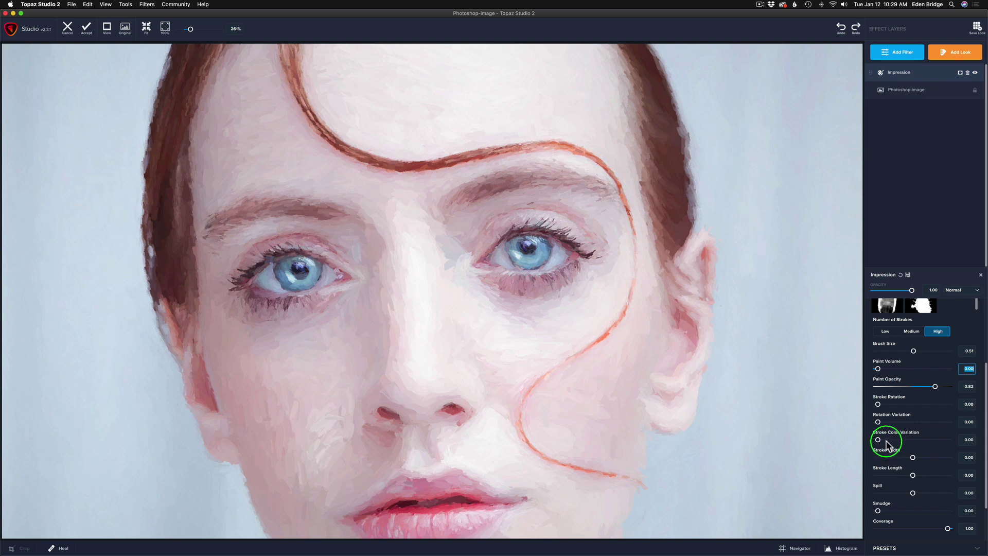
drag(878, 441, 907, 442)
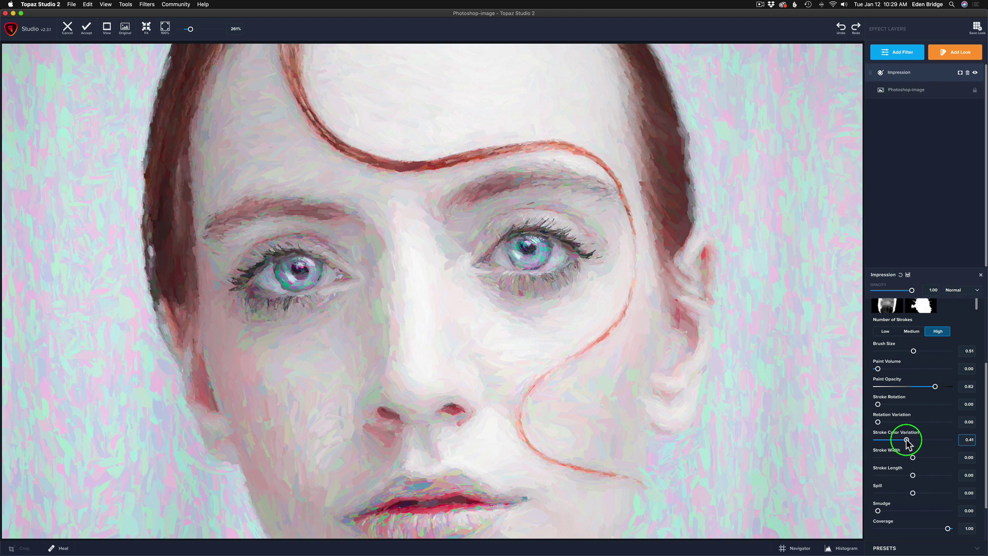
mouse_move(907, 443)
mouse_down()
mouse_move(937, 442)
mouse_move(883, 441)
mouse_up()
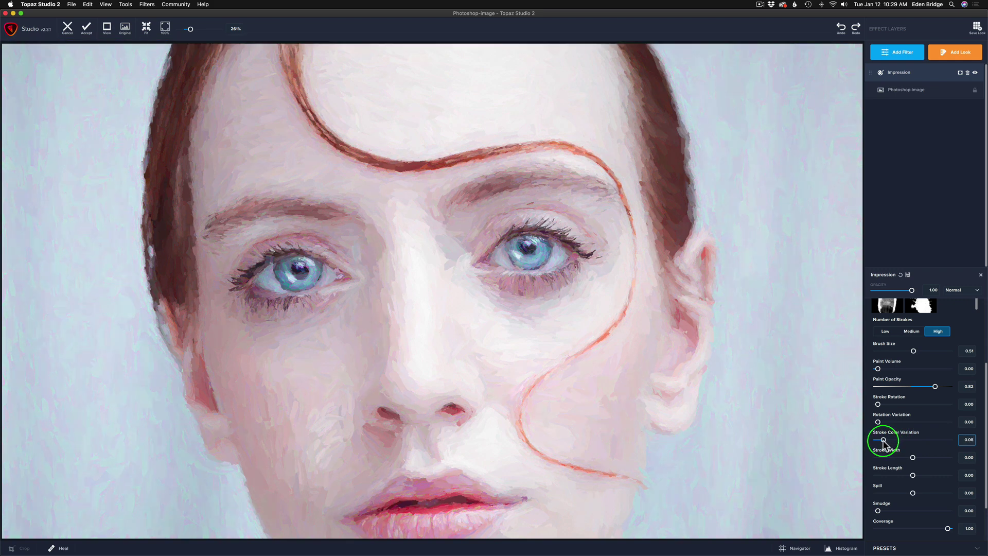
mouse_move(883, 442)
mouse_down()
mouse_move(841, 441)
mouse_move(886, 440)
mouse_up()
scroll(430, 316, down, 2)
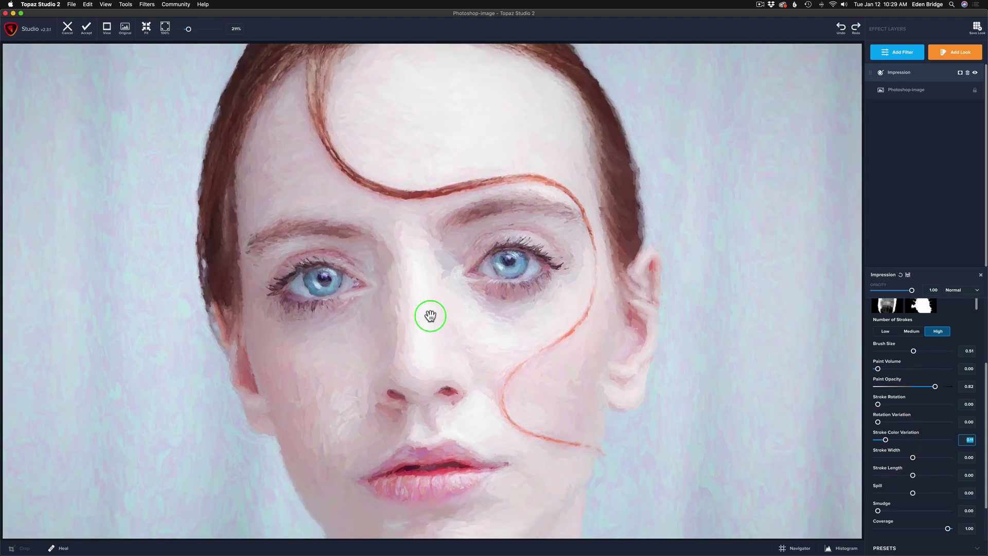
scroll(430, 316, down, 3)
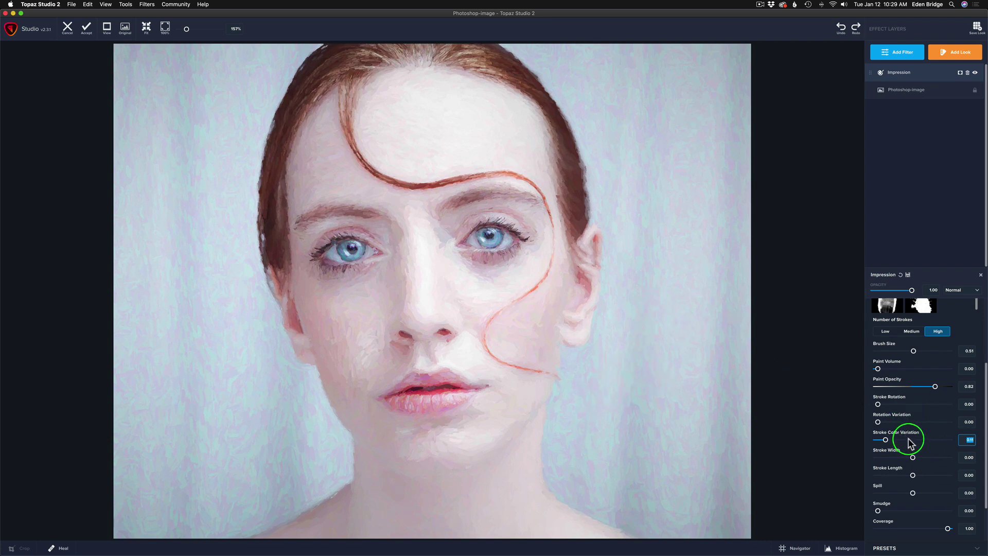
drag(886, 440, 885, 440)
drag(886, 439, 884, 441)
Set the Stroke Width to -0.26 and the Stroke Length to -0.42, trying the high extremes of both.
drag(913, 458, 964, 457)
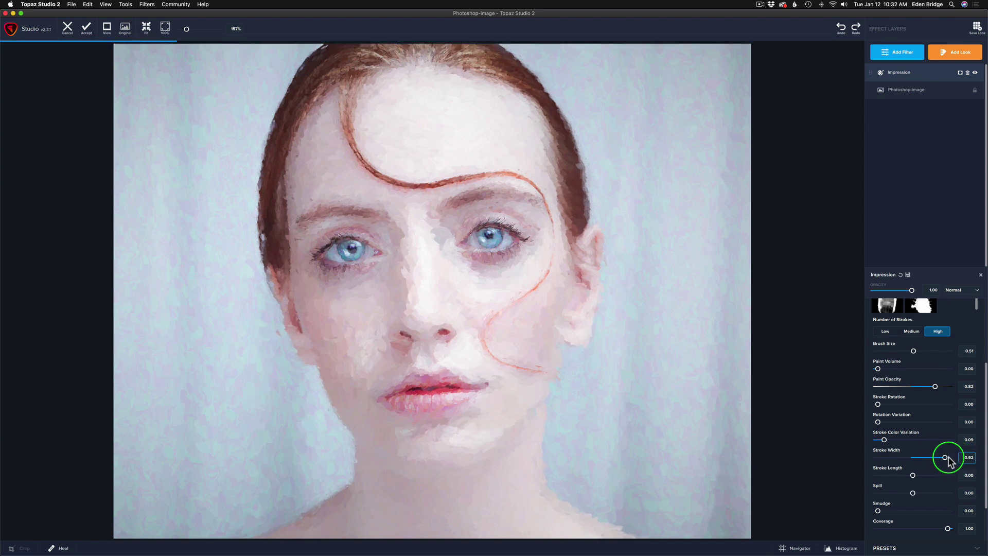
mouse_move(966, 459)
mouse_down()
mouse_move(885, 457)
mouse_move(905, 460)
mouse_up()
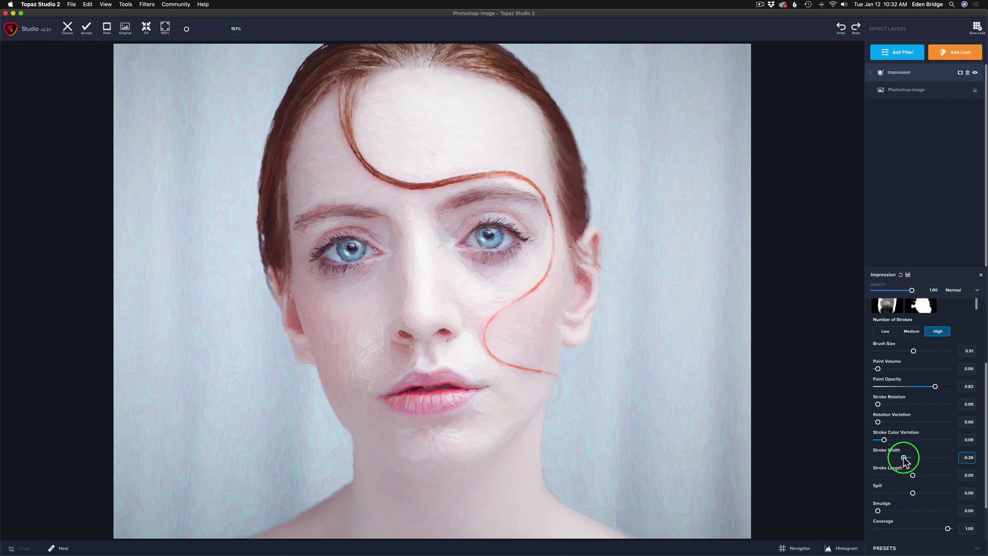
click(913, 475)
text(0.04)
drag(933, 472, 979, 477)
click(663, 468)
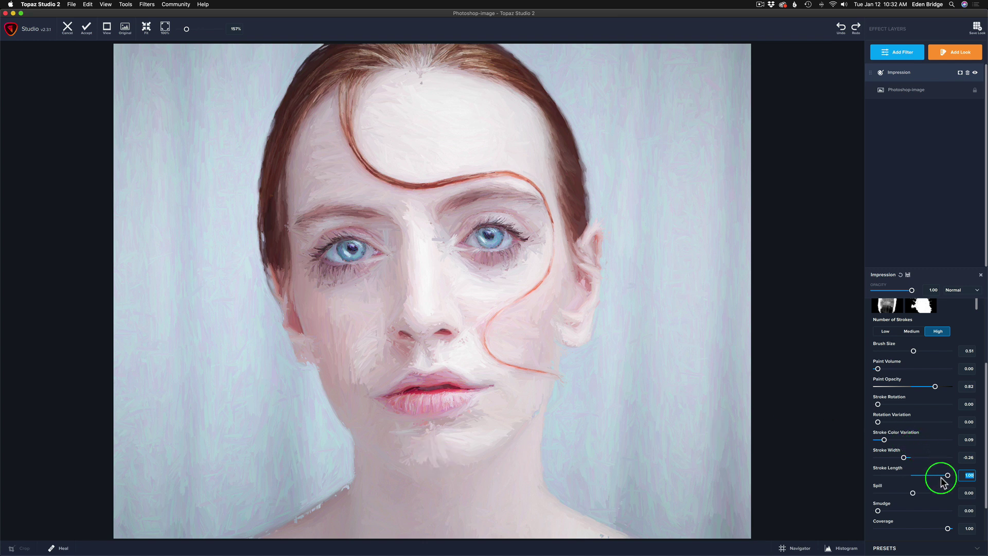
drag(948, 474, 899, 476)
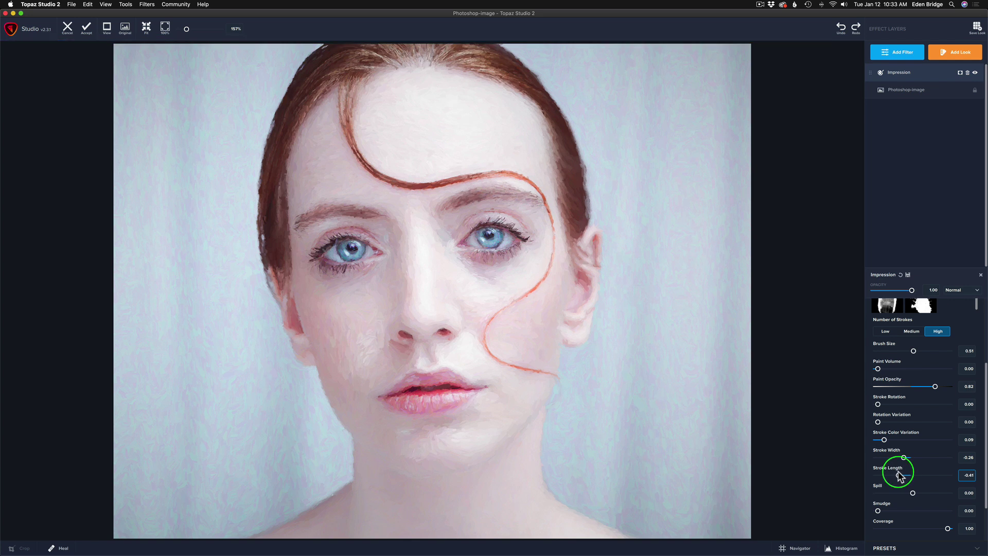
click(899, 476)
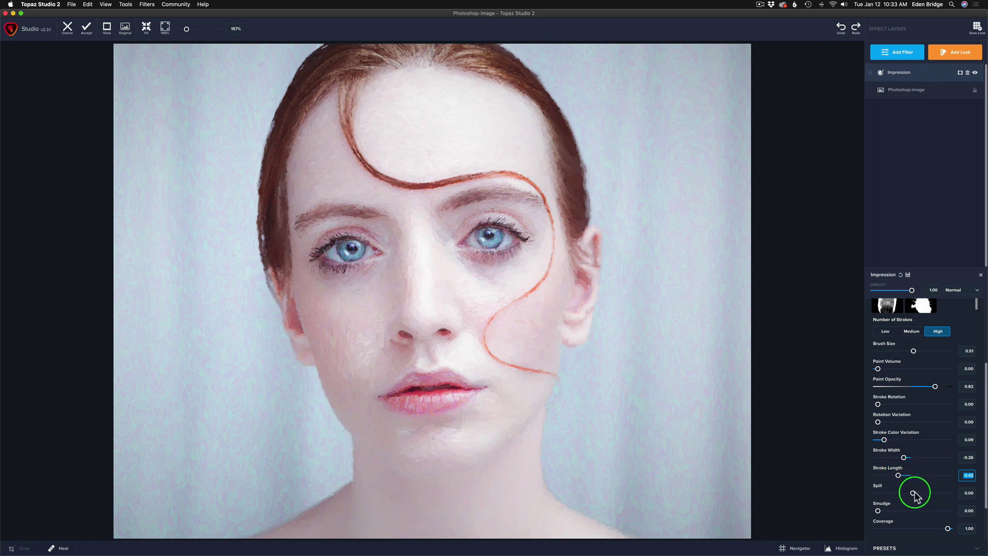
Set the Impression Spill to 0.26 after trying a stronger value and resetting it.
drag(913, 495, 942, 492)
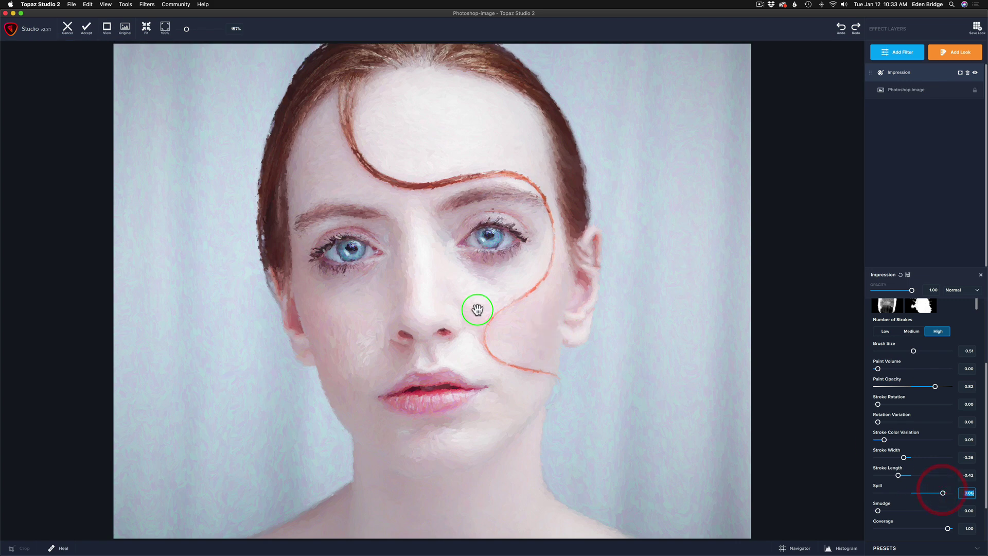
scroll(478, 310, up, 2)
scroll(477, 310, up, 2)
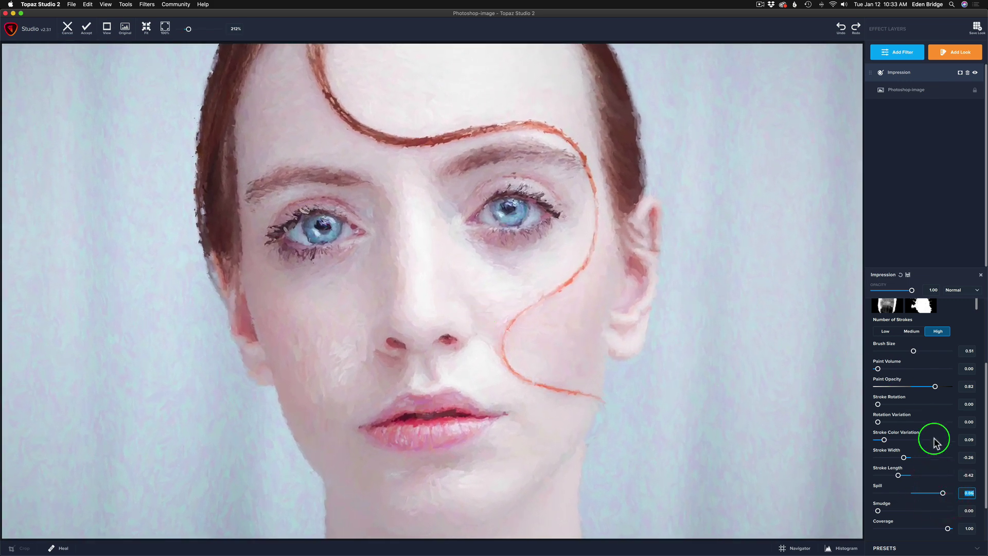
double_click(879, 487)
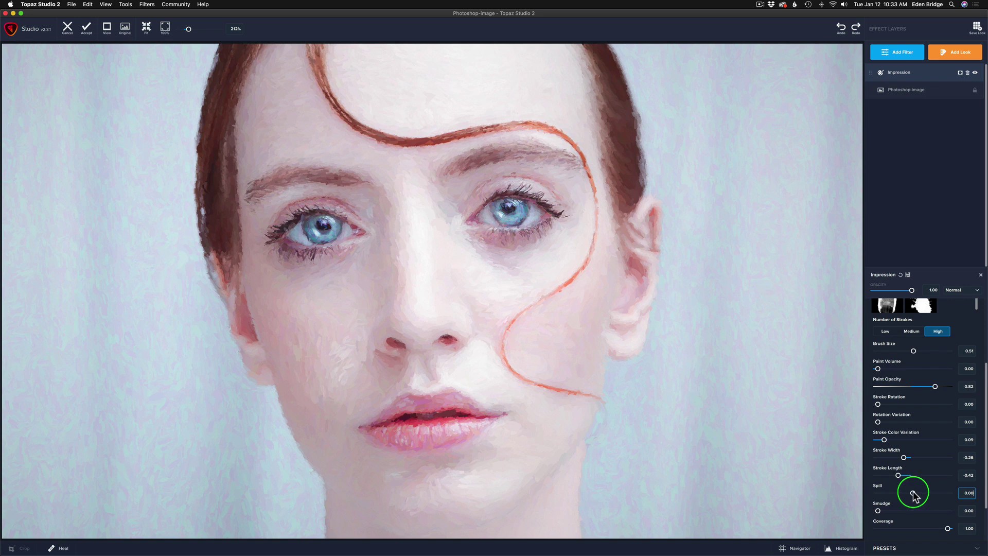
mouse_move(914, 493)
mouse_down()
mouse_move(956, 493)
mouse_move(911, 490)
mouse_move(938, 494)
mouse_move(922, 495)
mouse_up()
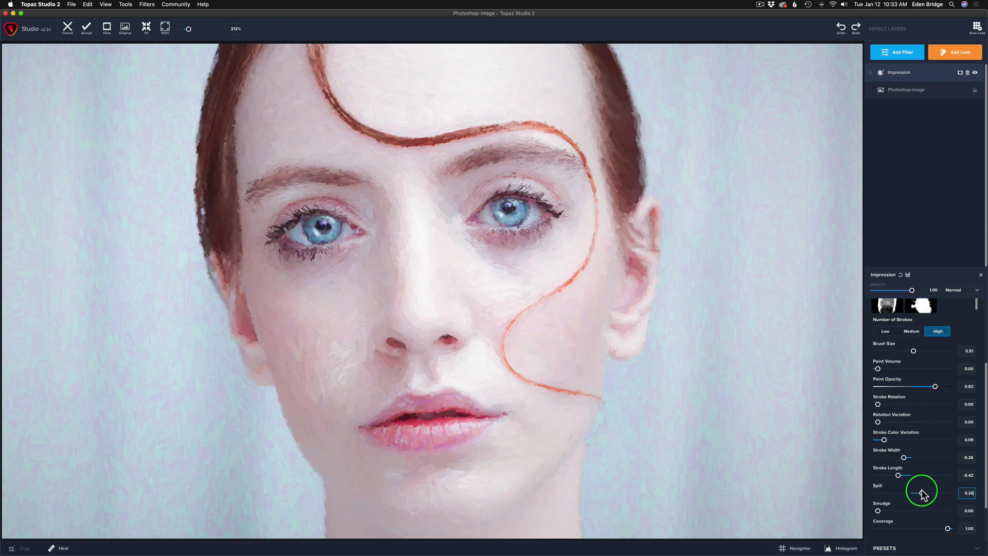
drag(922, 491, 920, 492)
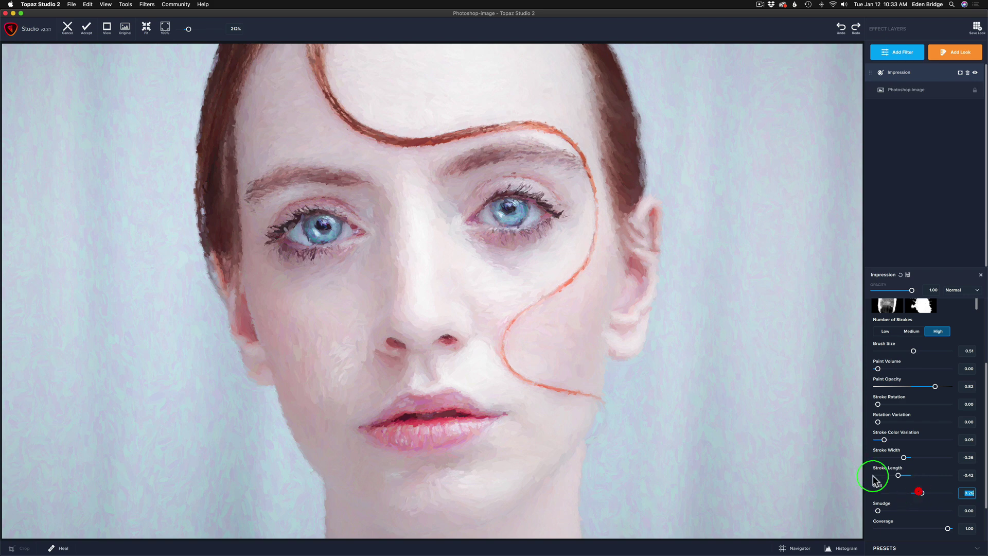
scroll(498, 380, down, 5)
scroll(499, 380, down, 1)
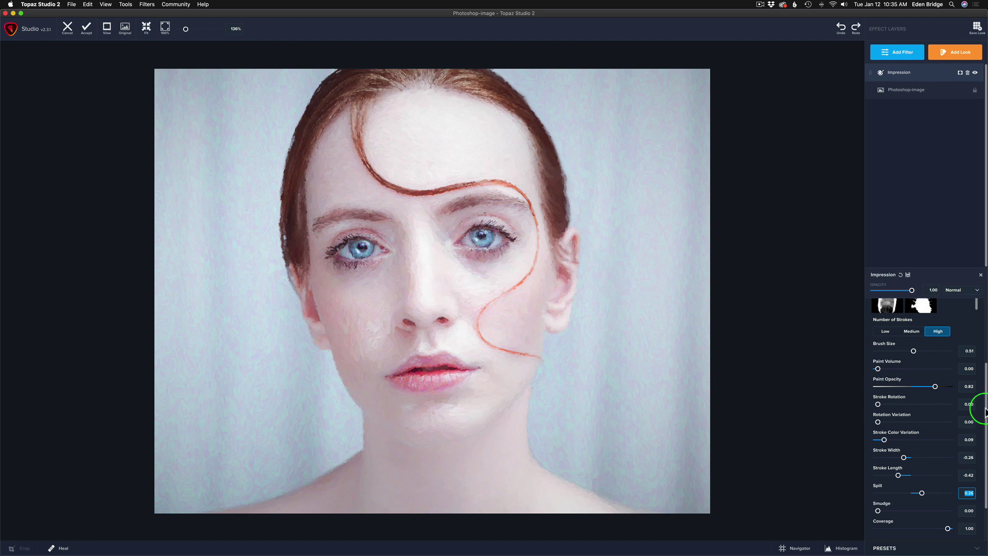
Lower the Highlight to -0.61 in the Impression lighting settings.
scroll(978, 412, down, 3)
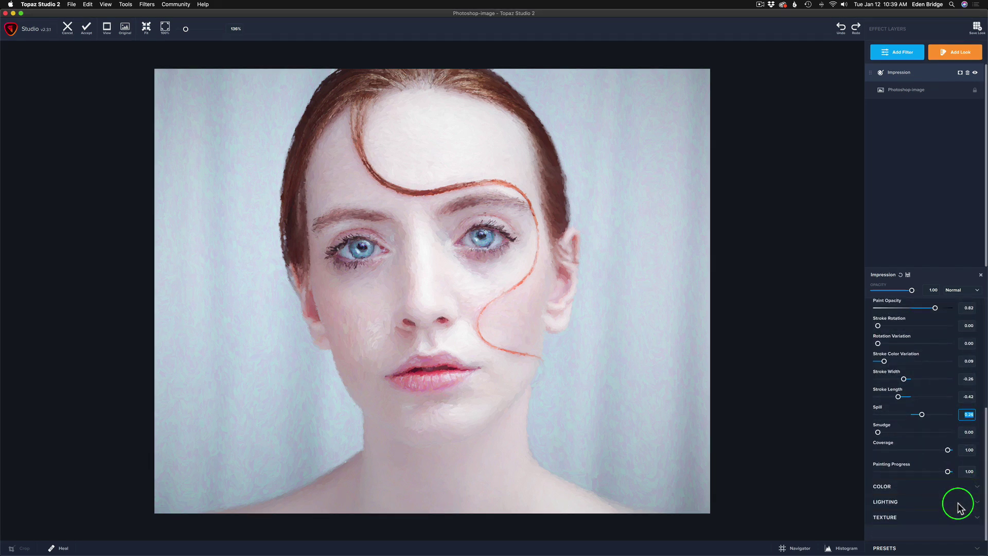
click(958, 504)
scroll(984, 489, down, 1)
scroll(984, 507, down, 5)
click(983, 528)
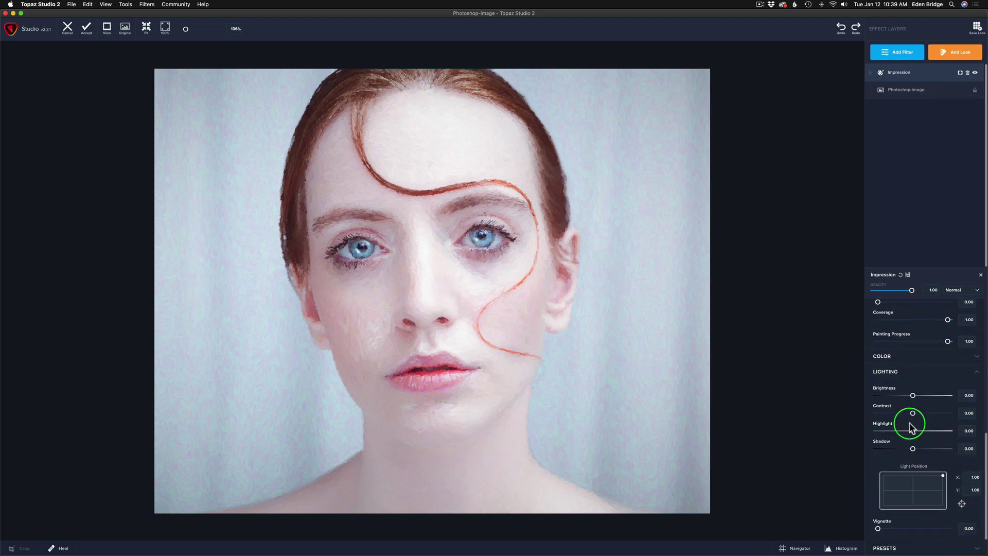
drag(912, 431, 894, 430)
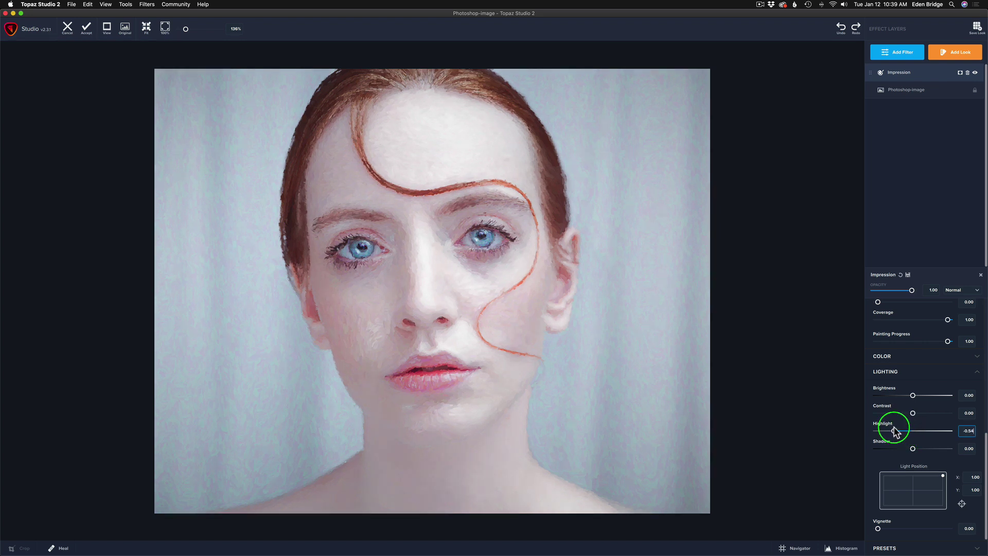
drag(894, 431, 892, 428)
Add a black vignette with an amount of 0.35, trying weaker amounts and a reset to 0.00.
drag(985, 447, 984, 473)
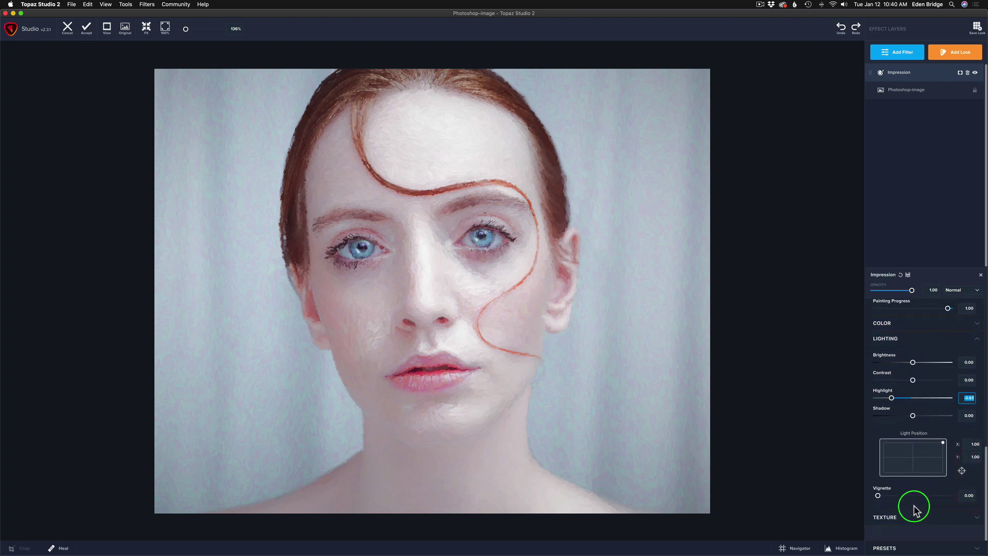
drag(878, 495, 883, 496)
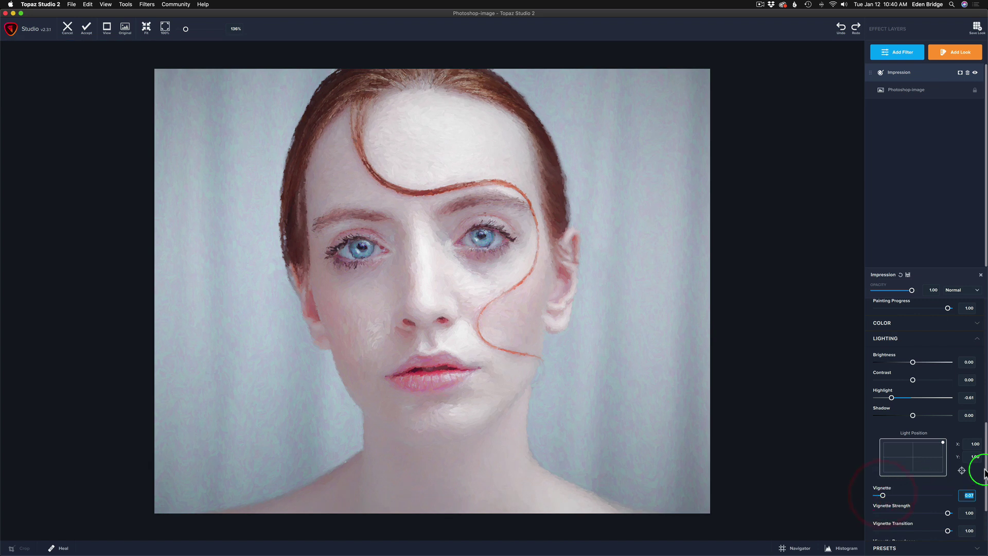
drag(984, 466, 986, 511)
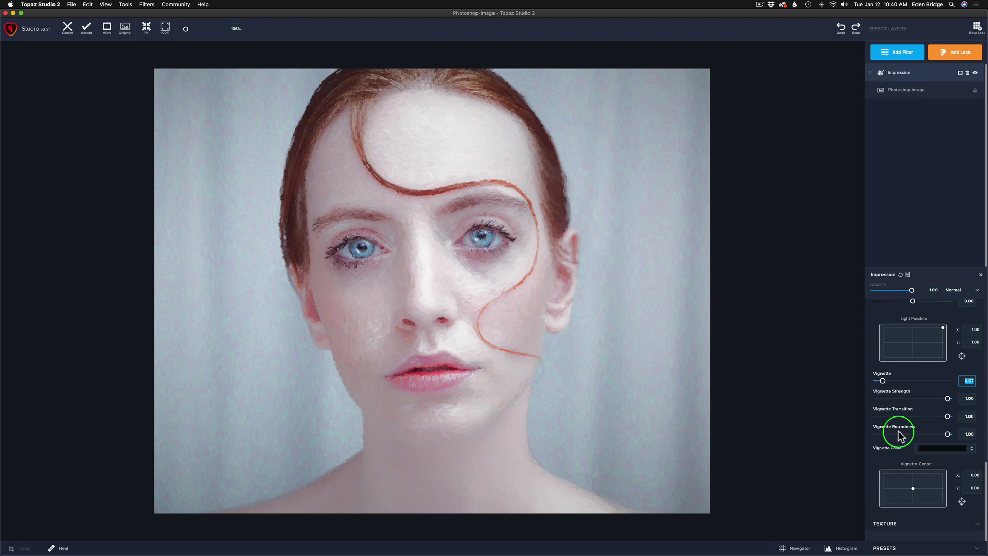
drag(883, 381, 869, 380)
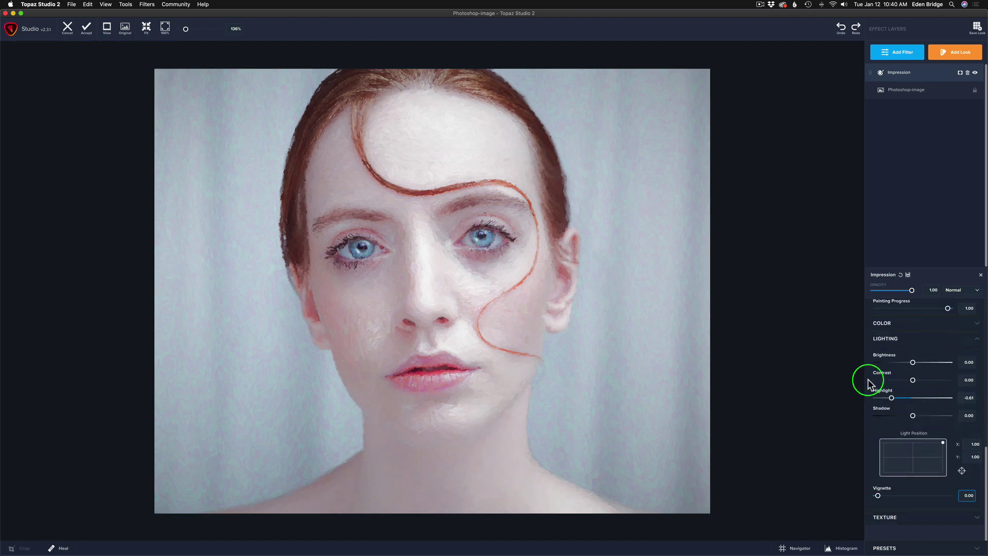
drag(881, 497, 887, 495)
drag(985, 453, 974, 512)
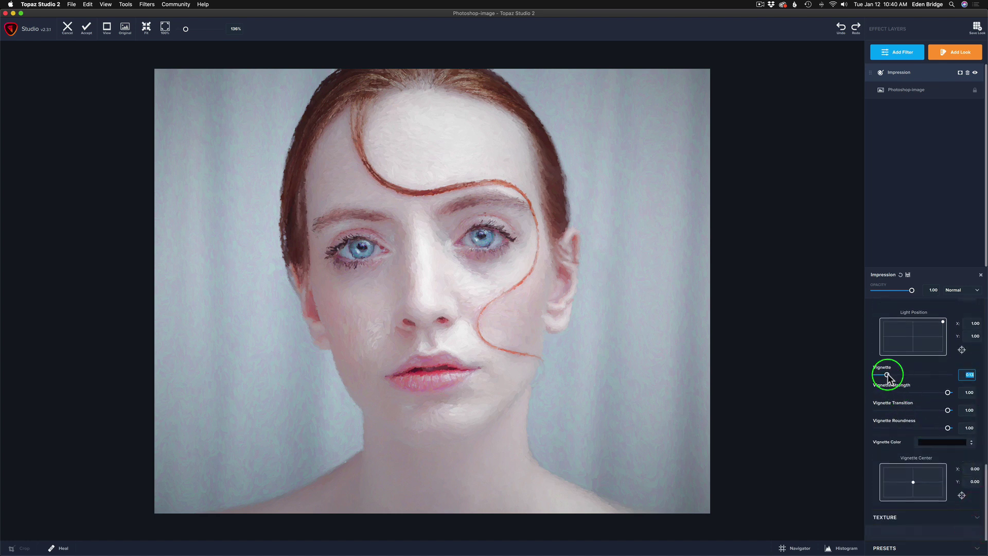
drag(887, 375, 890, 376)
drag(889, 376, 902, 377)
click(902, 376)
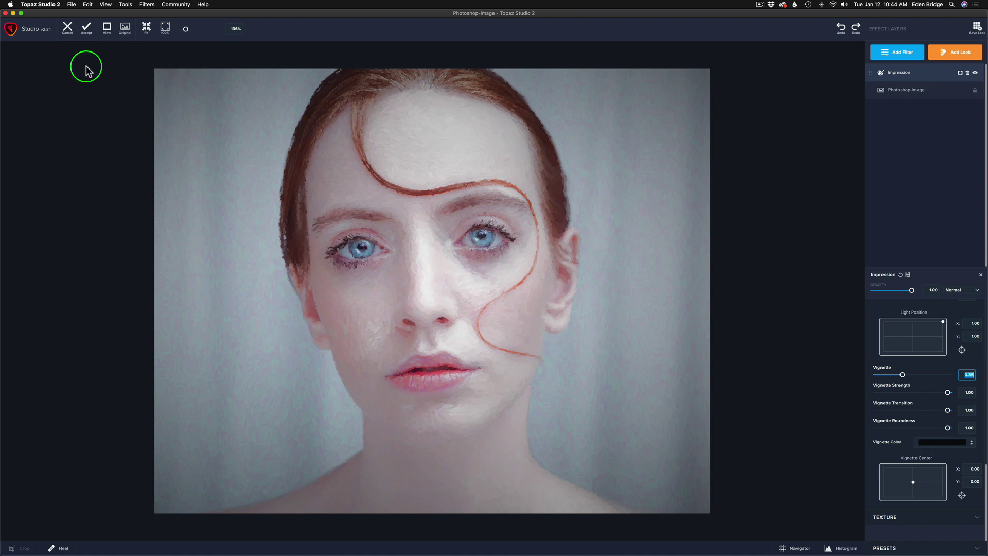
Apply the fine grey canvas texture with Texture Strength 0.28, keeping Texture Size at 0.00.
scroll(418, 236, up, 5)
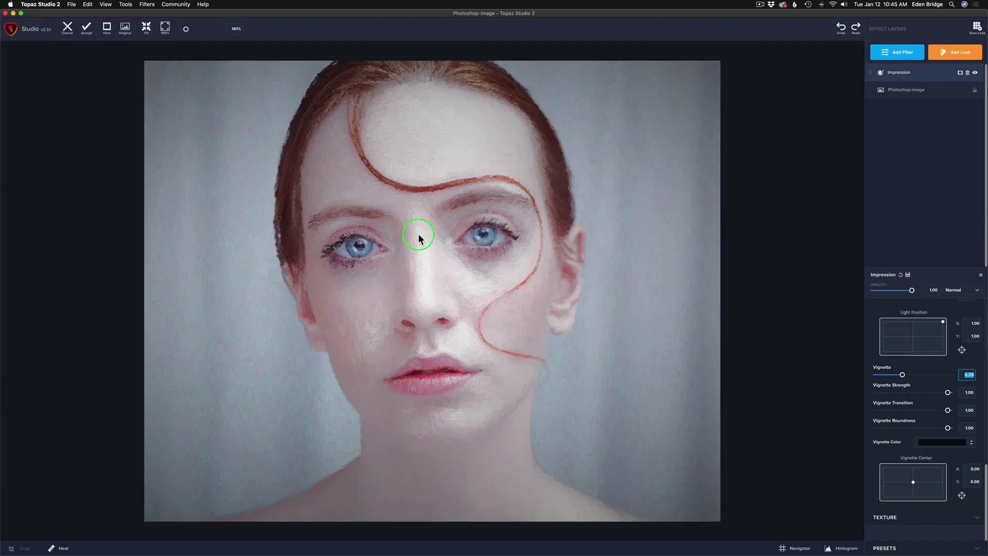
scroll(417, 238, up, 3)
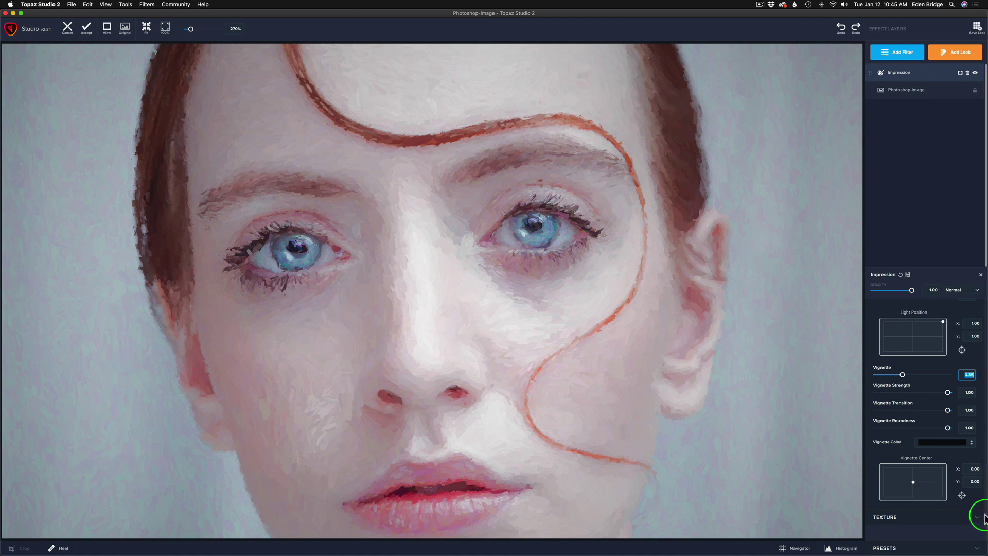
click(911, 516)
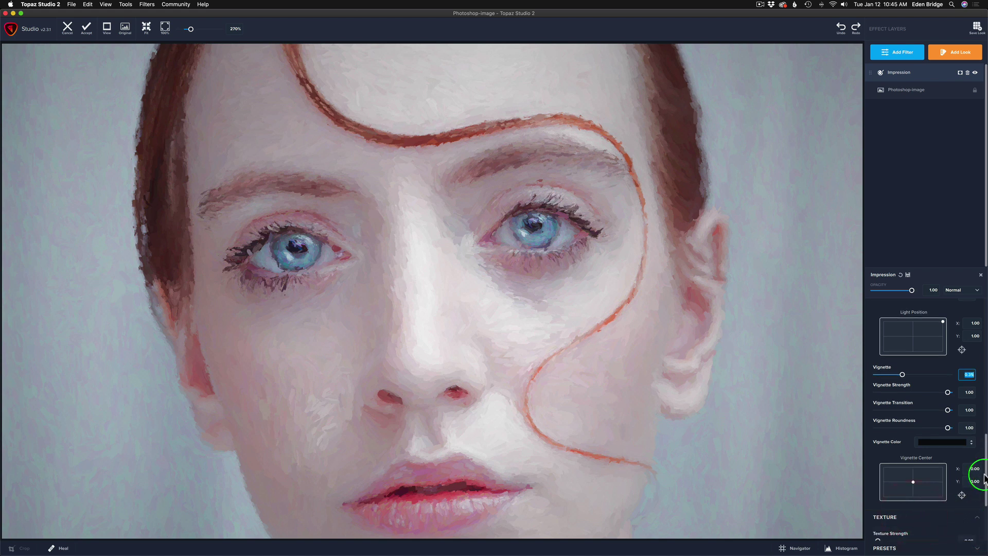
drag(986, 476, 972, 519)
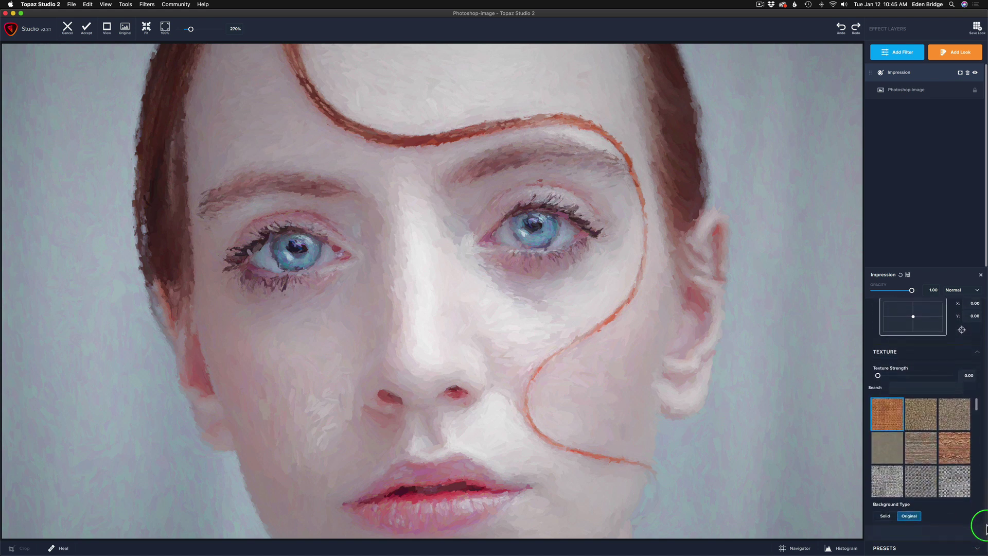
scroll(891, 477, down, 3)
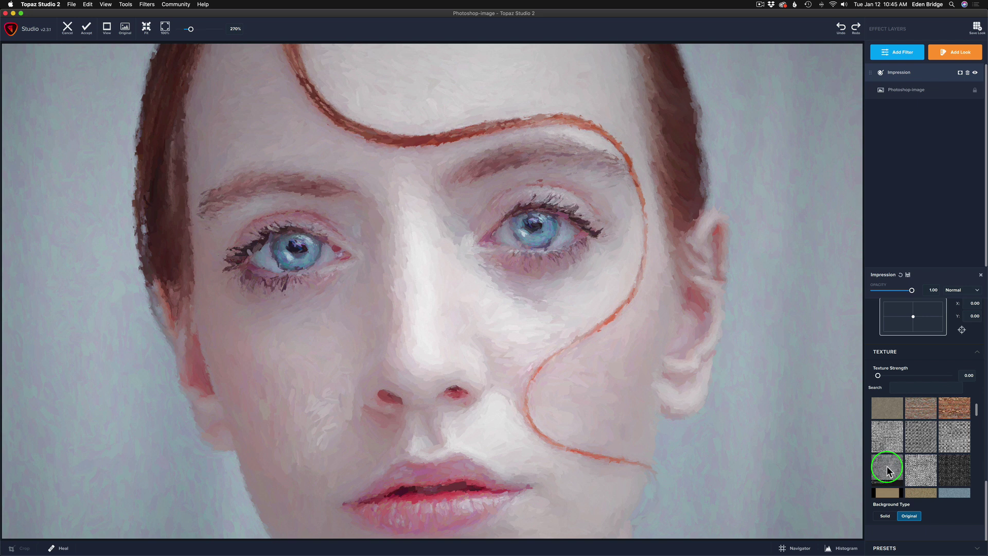
click(888, 465)
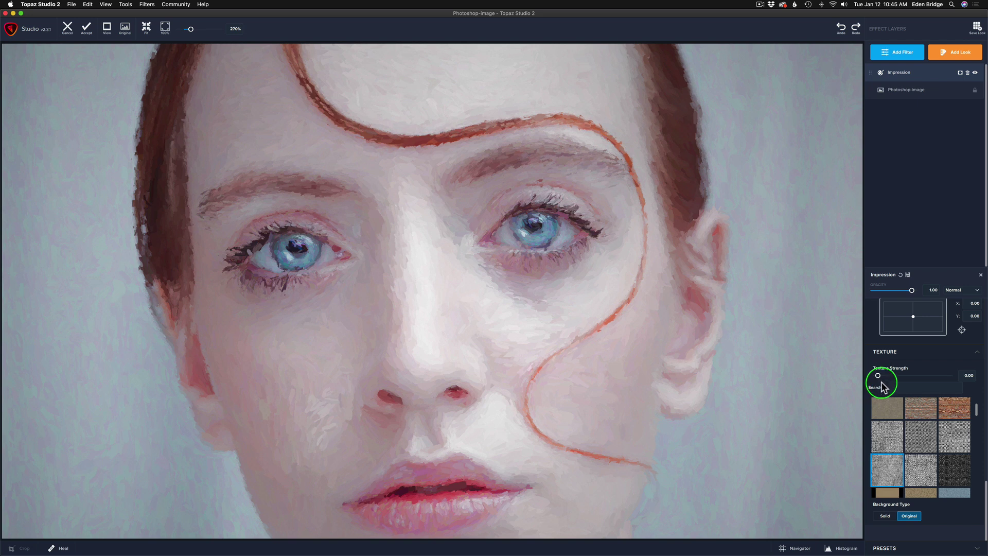
drag(878, 376, 904, 378)
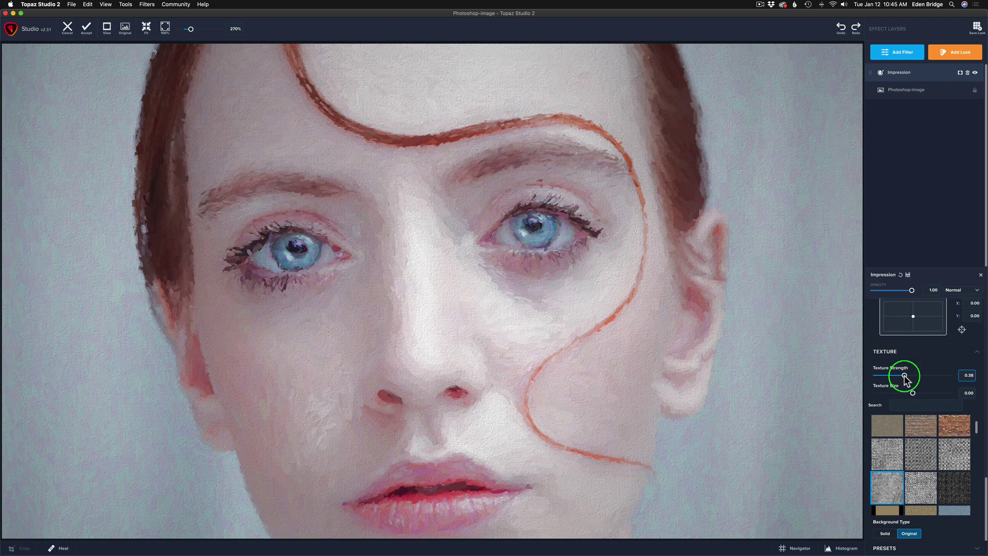
mouse_move(905, 379)
mouse_down()
mouse_move(943, 380)
mouse_move(897, 378)
mouse_up()
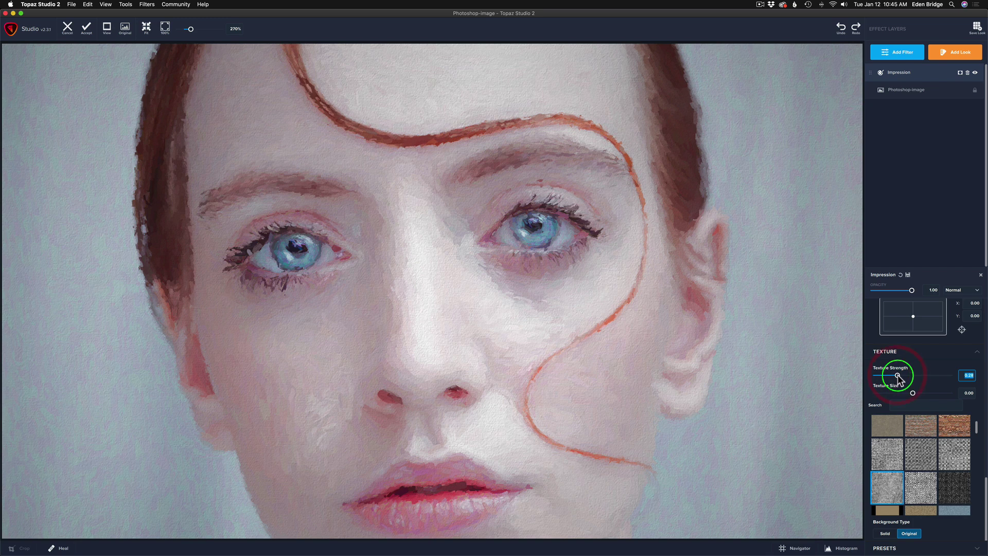
click(913, 394)
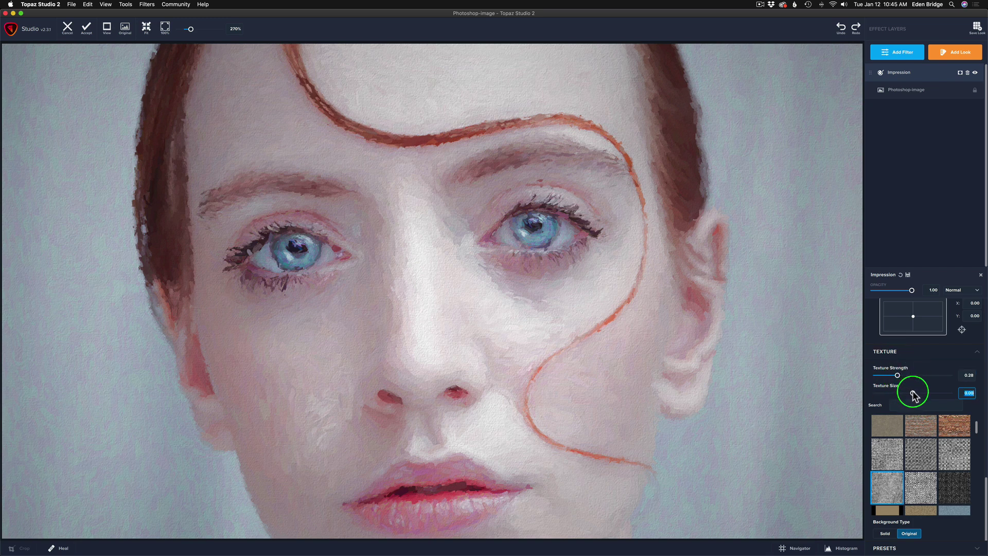
mouse_move(913, 395)
mouse_down()
mouse_move(948, 395)
mouse_move(913, 397)
mouse_up()
click(913, 395)
scroll(593, 319, down, 3)
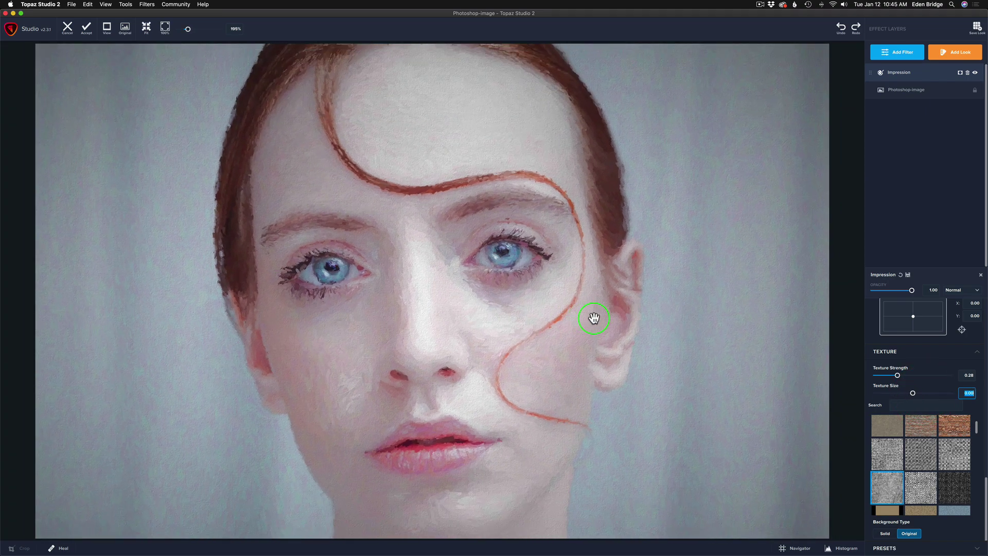
scroll(594, 318, down, 3)
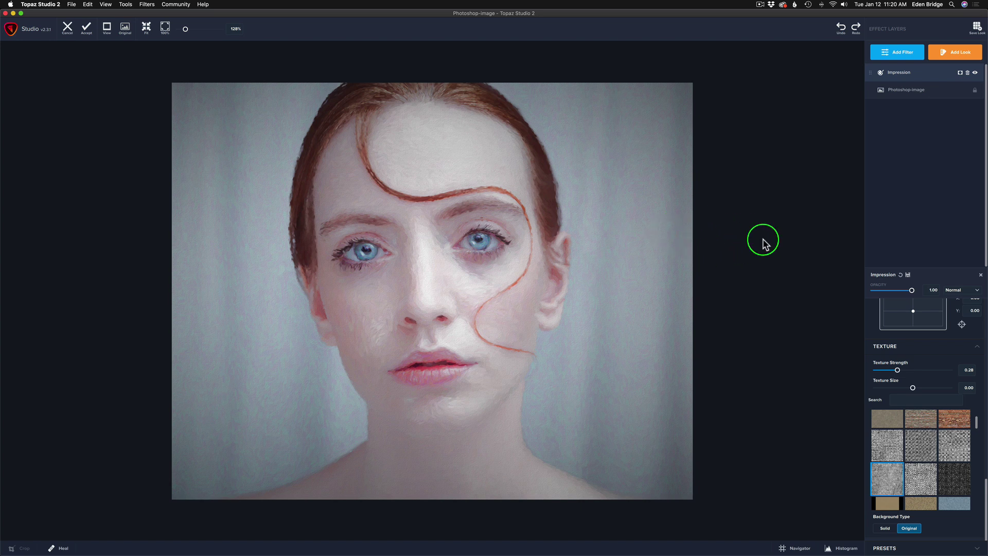
Compare the painted portrait with the original, and accept the Impression edit to return to Photoshop.
key(backslash)
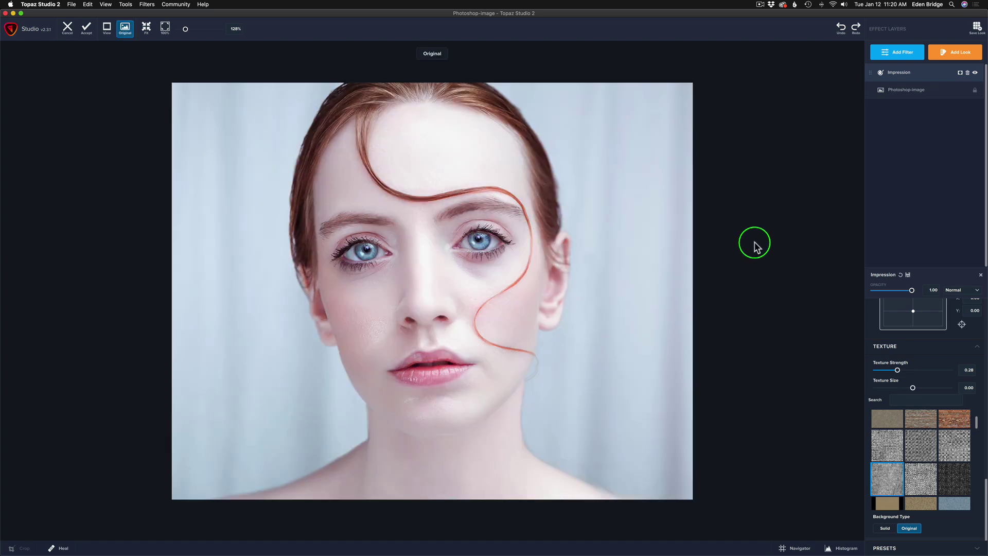
click(755, 245)
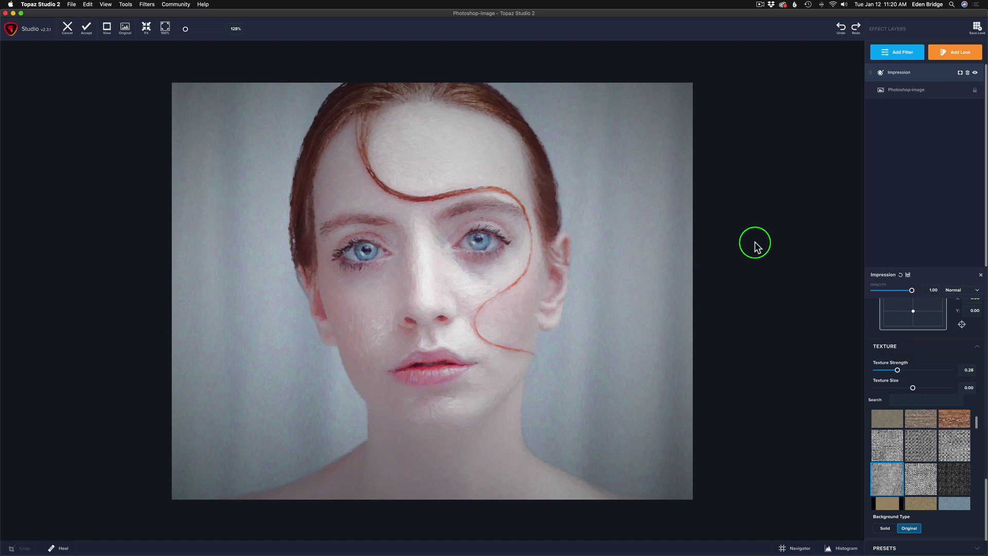
click(72, 4)
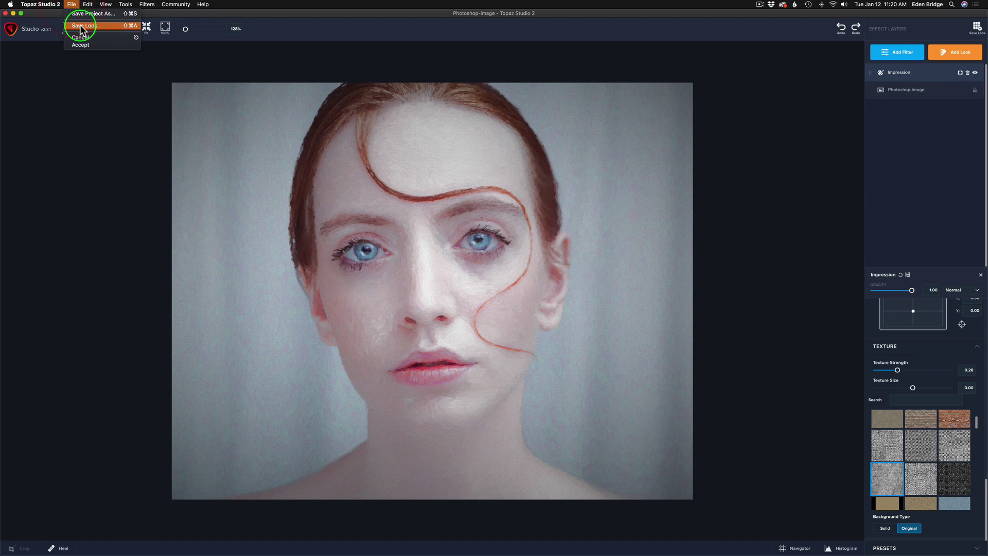
click(90, 86)
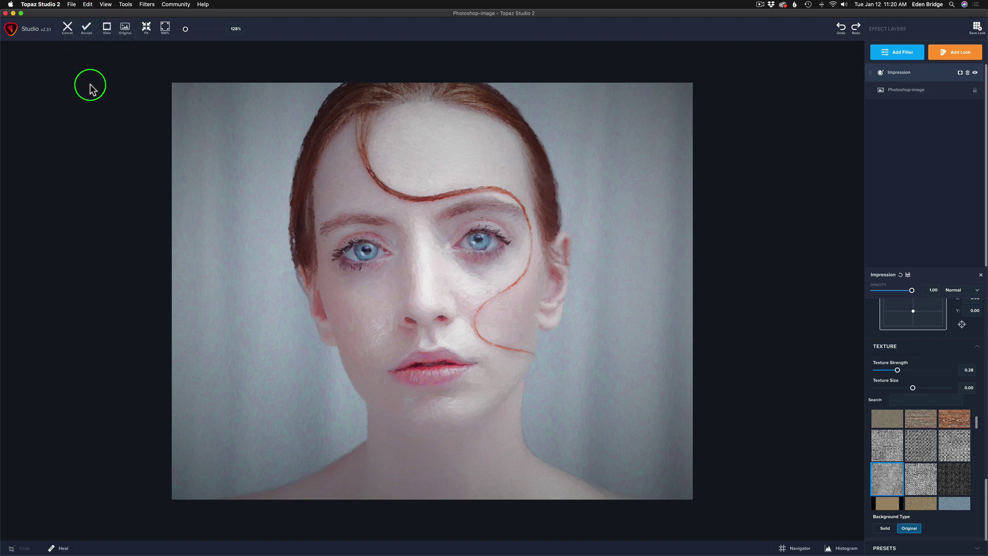
click(87, 29)
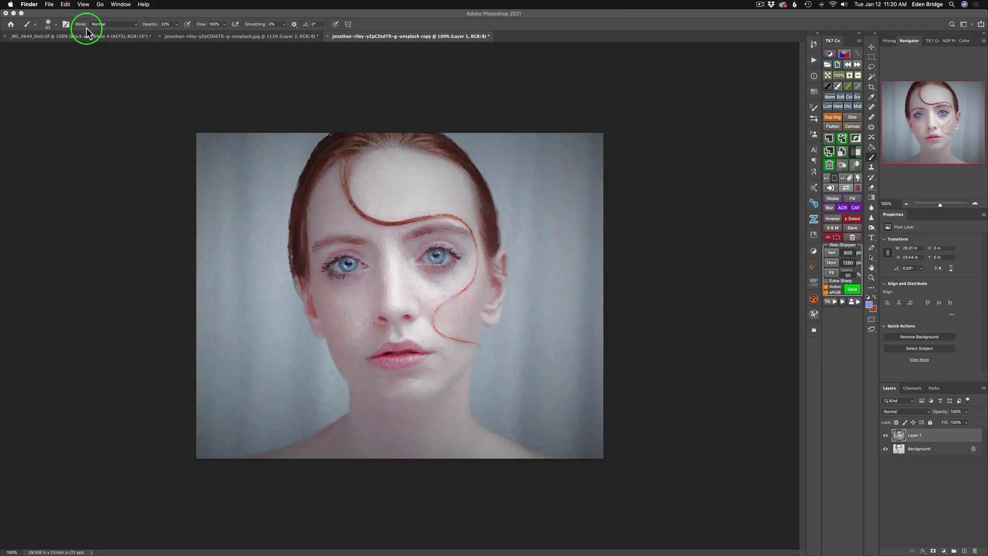
Add a Curves adjustment layer with a gentle S-curve, raising the highlights and lowering the shadows from input 73 to output 66.
click(898, 484)
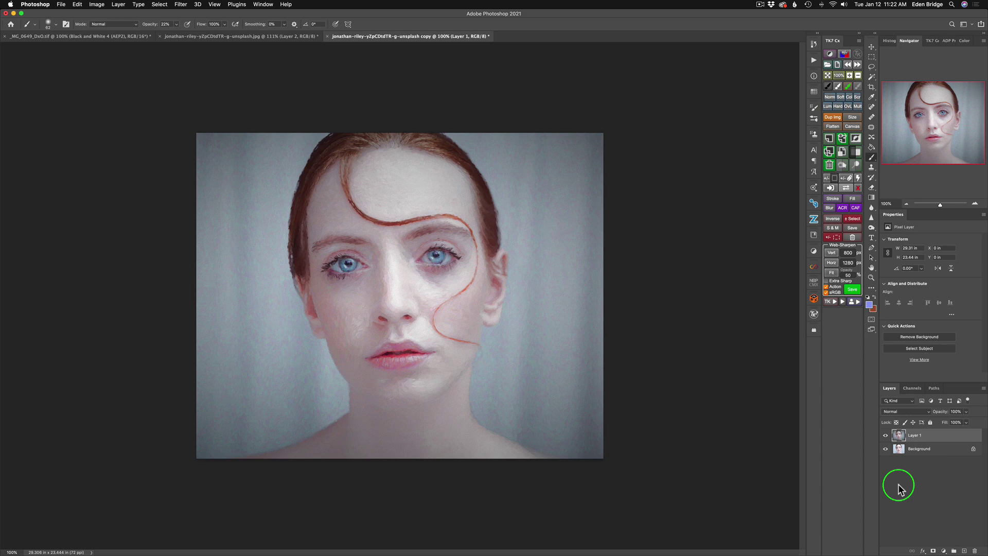
click(943, 551)
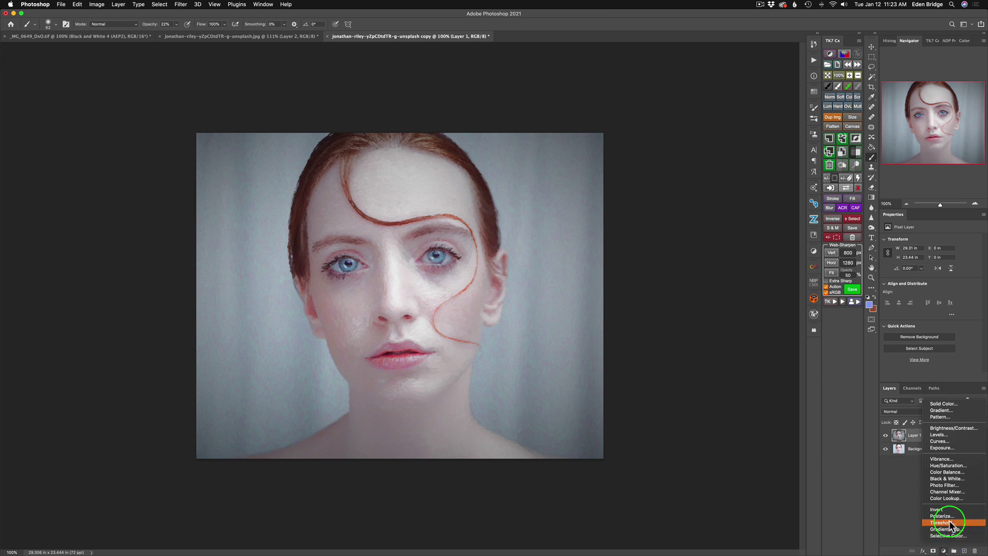
click(948, 442)
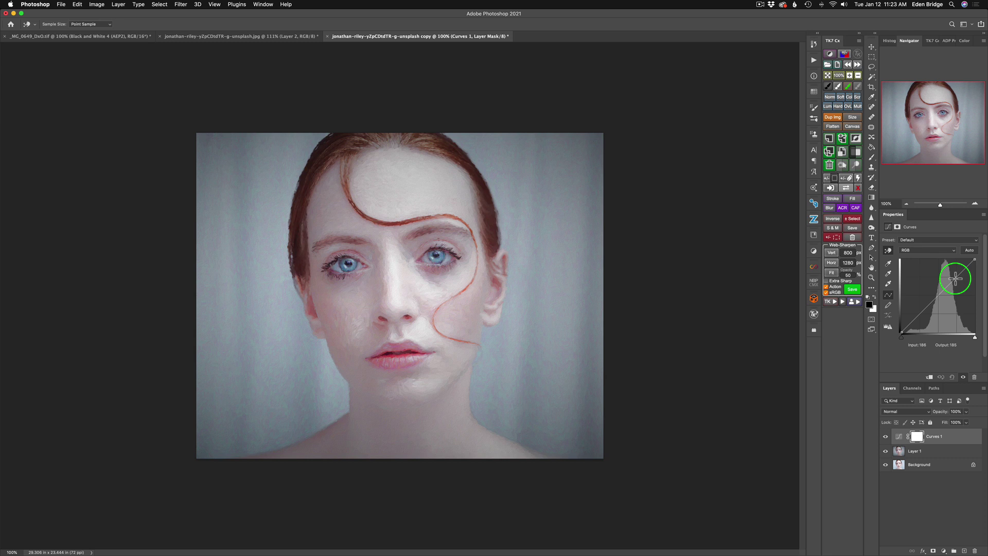
drag(955, 279, 955, 275)
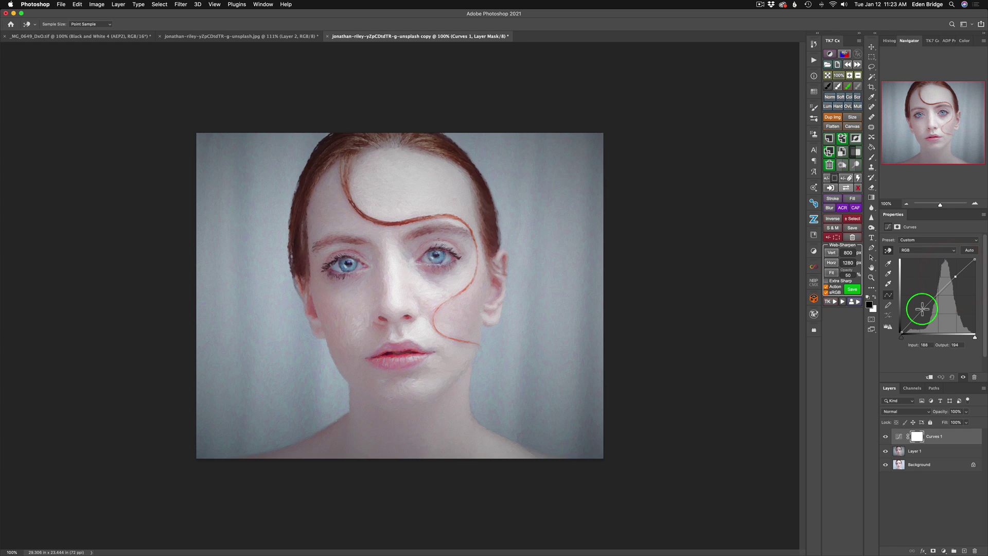
drag(922, 312, 923, 312)
Compare the portrait with and without the Curves 1 adjustment layer.
click(891, 437)
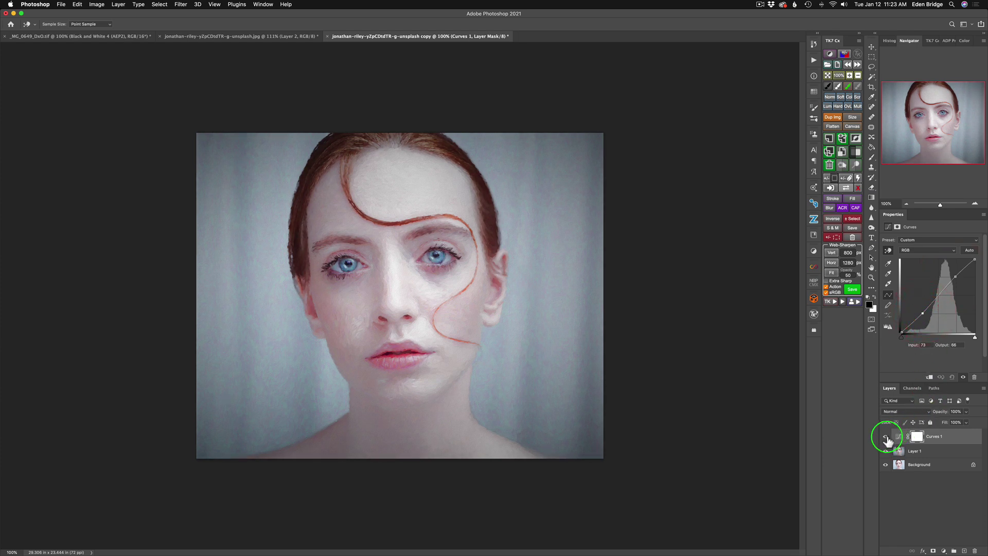
click(886, 437)
click(885, 437)
click(886, 437)
click(886, 437)
click(886, 437)
click(886, 437)
click(886, 437)
mouse_move(942, 411)
mouse_down()
mouse_move(846, 406)
mouse_move(949, 404)
mouse_up()
click(886, 437)
click(886, 437)
Compare the finished painting with the original by isolating the Background layer and restoring all layers, and examine the result up close.
alt+click(886, 465)
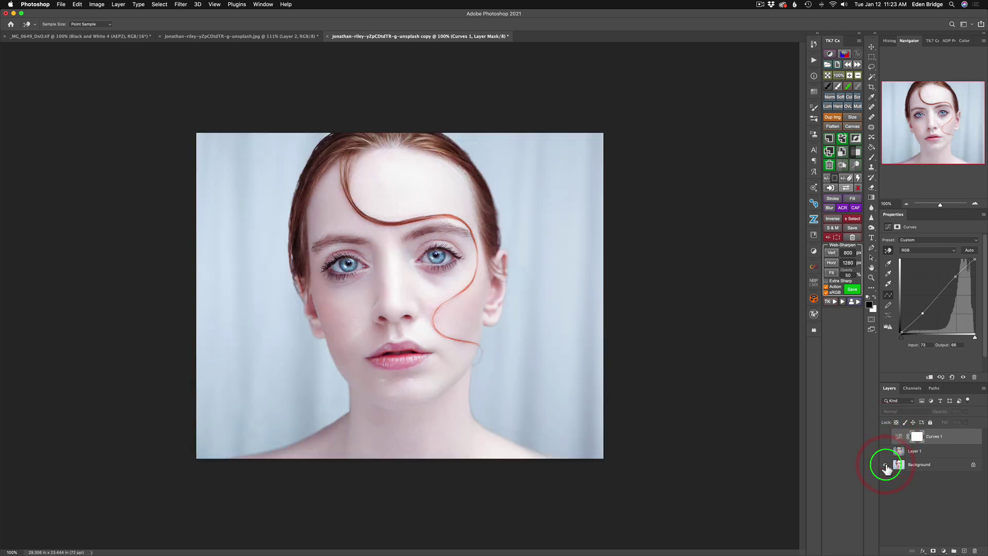
alt+click(886, 465)
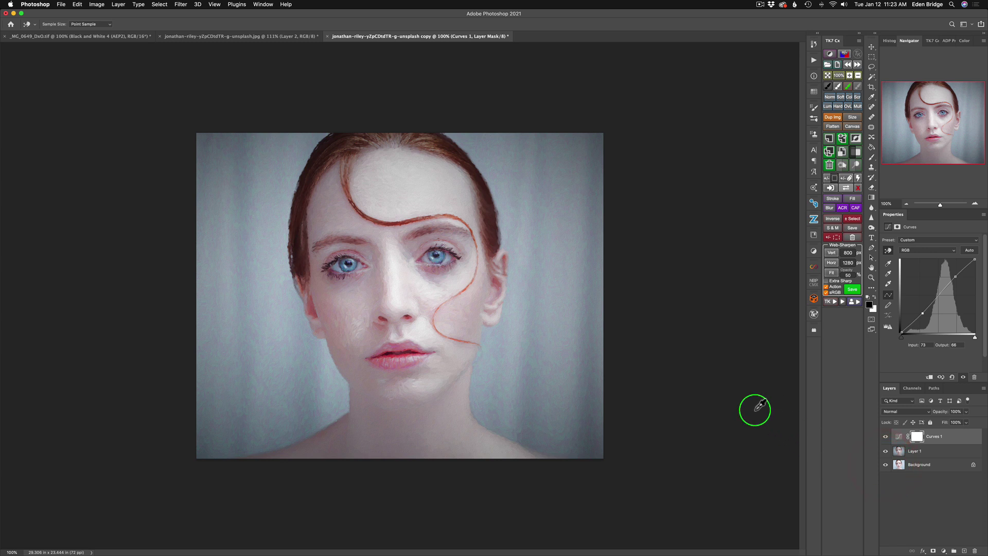
scroll(755, 411, up, 4)
scroll(755, 410, down, 1)
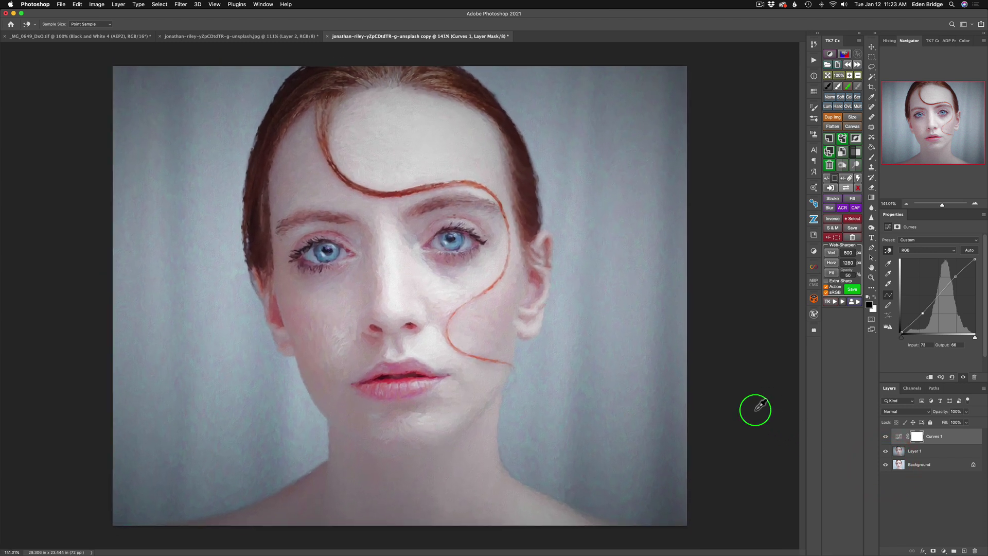